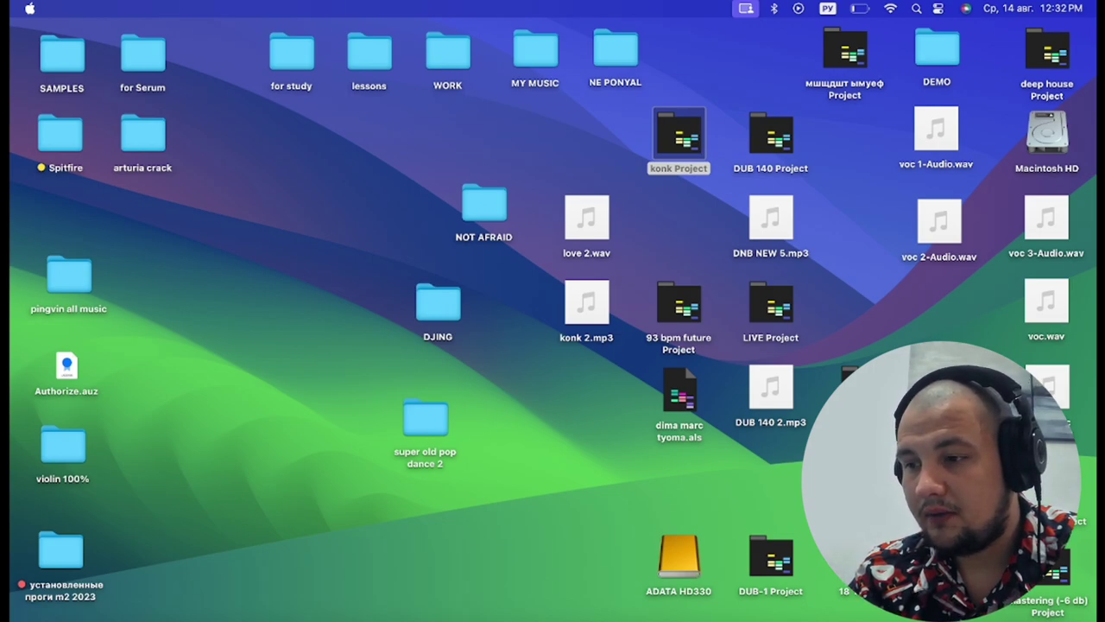
Step: Switch to the open Ableton Live project and play the arrangement from bar 9 with the system volume raised
{"action": "key", "text": "ctrl+Right"}
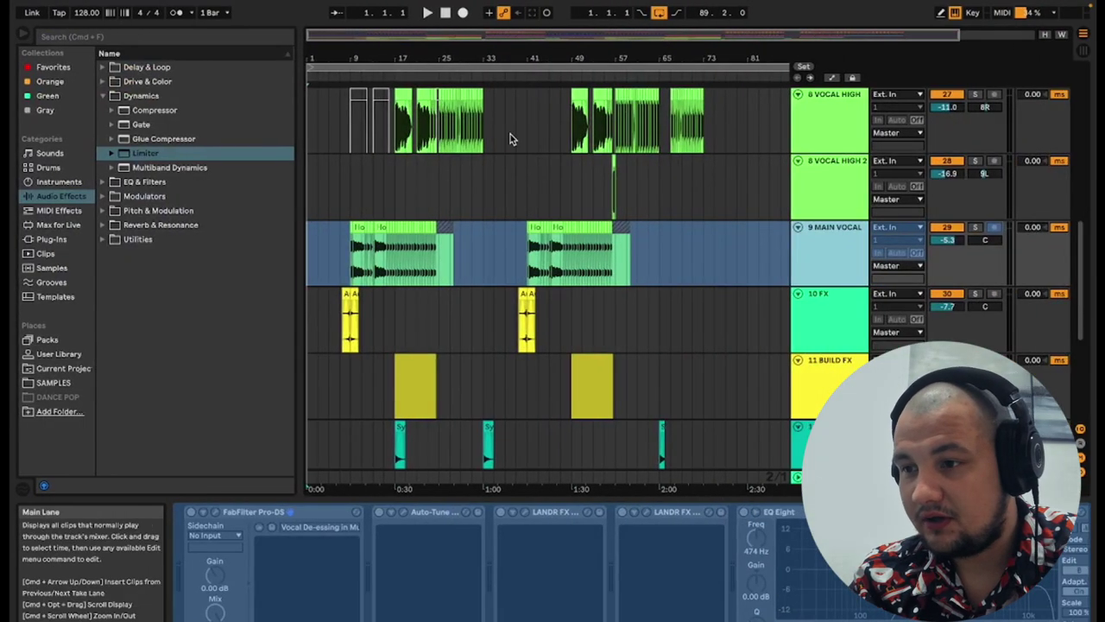
{"action": "left_click", "coordinate": [353, 173]}
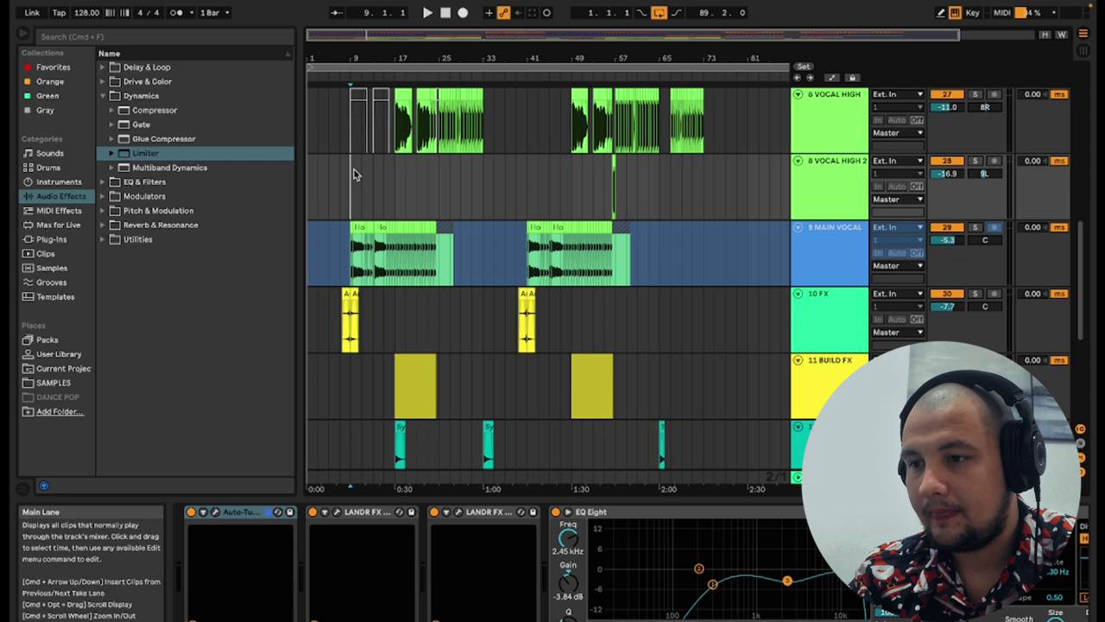
{"action": "key", "text": "space"}
{"action": "key", "text": "XF86AudioRaiseVolume"}
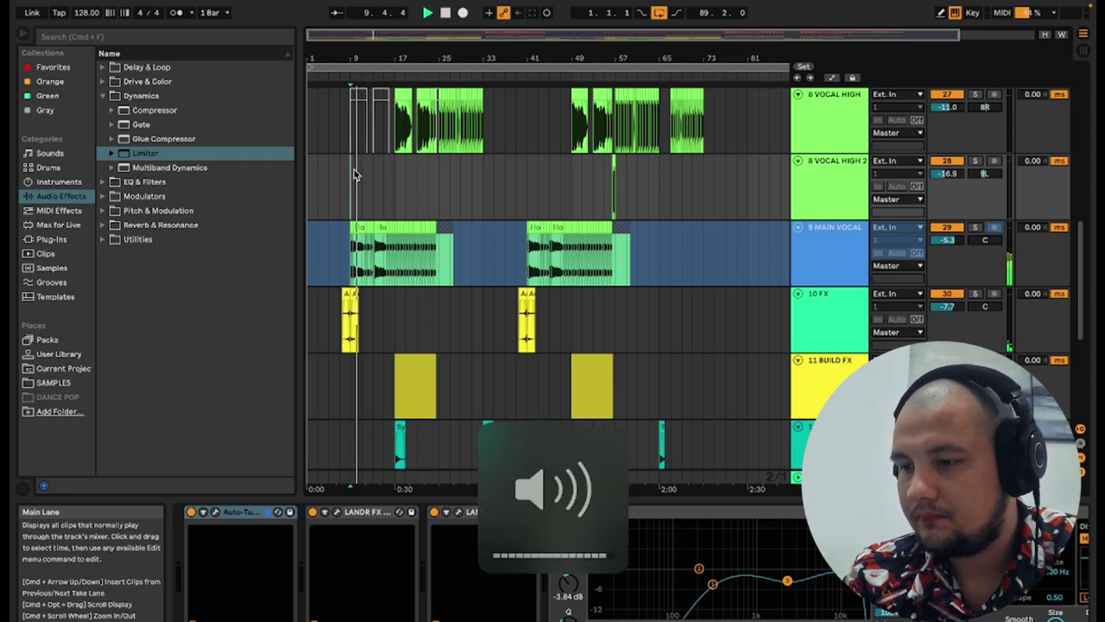
{"action": "key", "text": "XF86AudioRaiseVolume"}
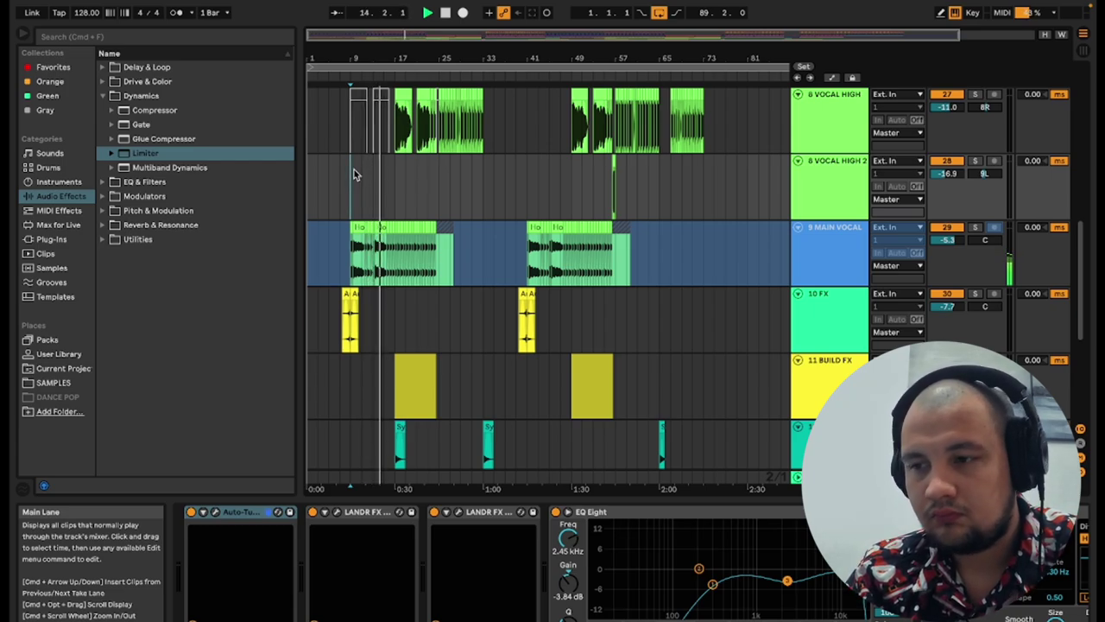
Step: Solo the 2 LEAD SYNTH track and listen to its clips from bar 17 and from bar 25
{"action": "scroll", "coordinate": [353, 169], "scroll_direction": "up", "scroll_amount": 1}
{"action": "scroll", "coordinate": [353, 169], "scroll_direction": "up", "scroll_amount": 10}
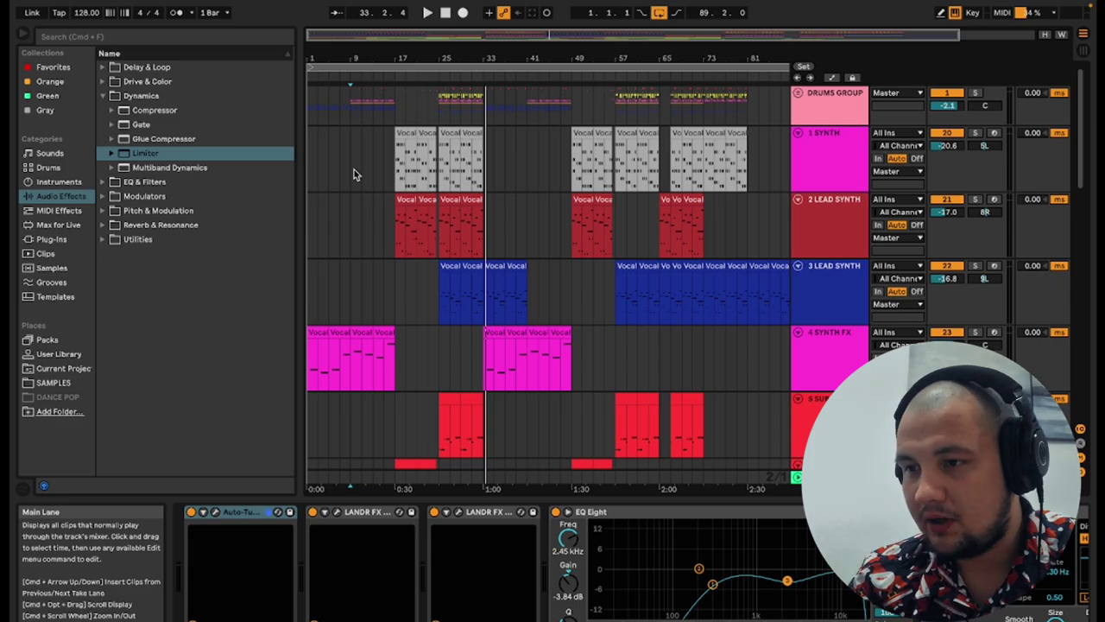
{"action": "scroll", "coordinate": [353, 170], "scroll_direction": "down", "scroll_amount": 15}
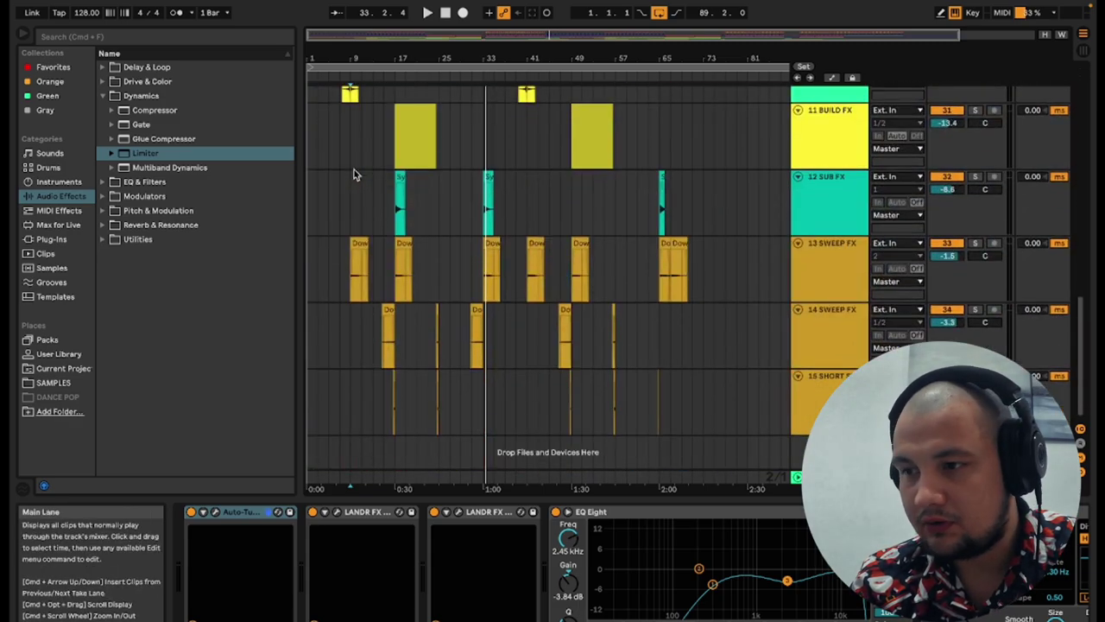
{"action": "scroll", "coordinate": [354, 169], "scroll_direction": "up", "scroll_amount": 15}
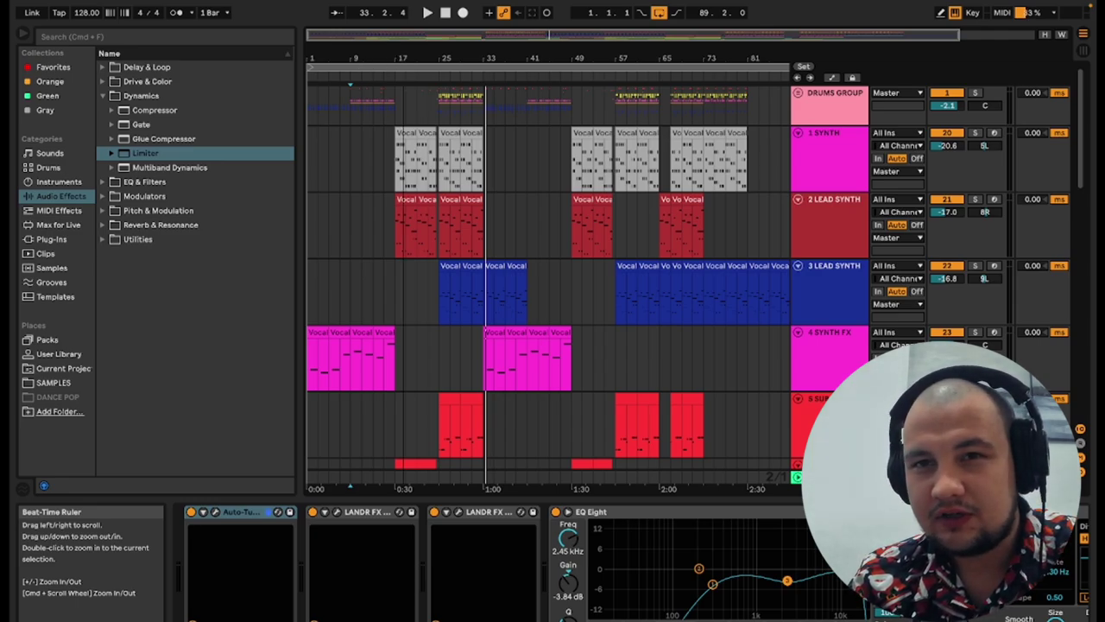
{"action": "left_click_drag", "start_coordinate": [391, 488], "coordinate": [391, 527]}
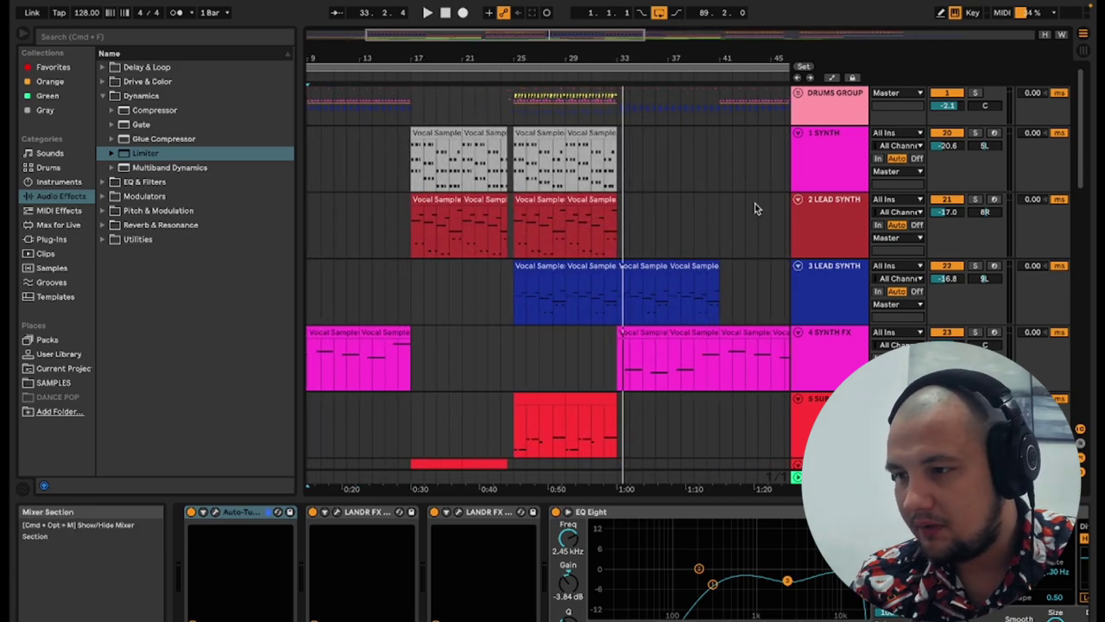
{"action": "left_click", "coordinate": [434, 200]}
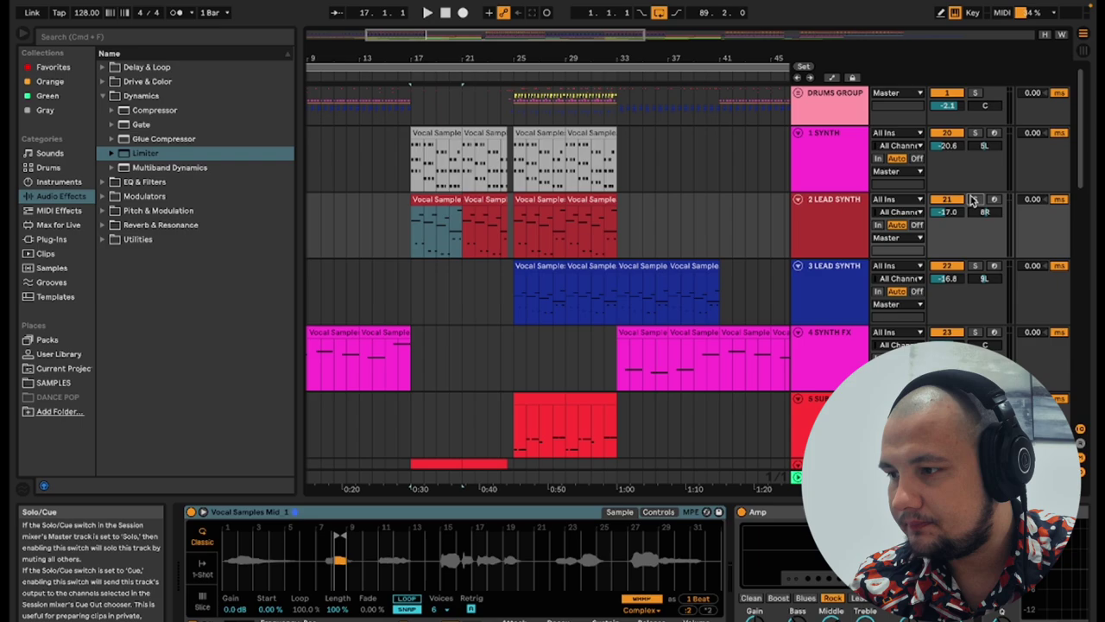
{"action": "left_click", "coordinate": [973, 201]}
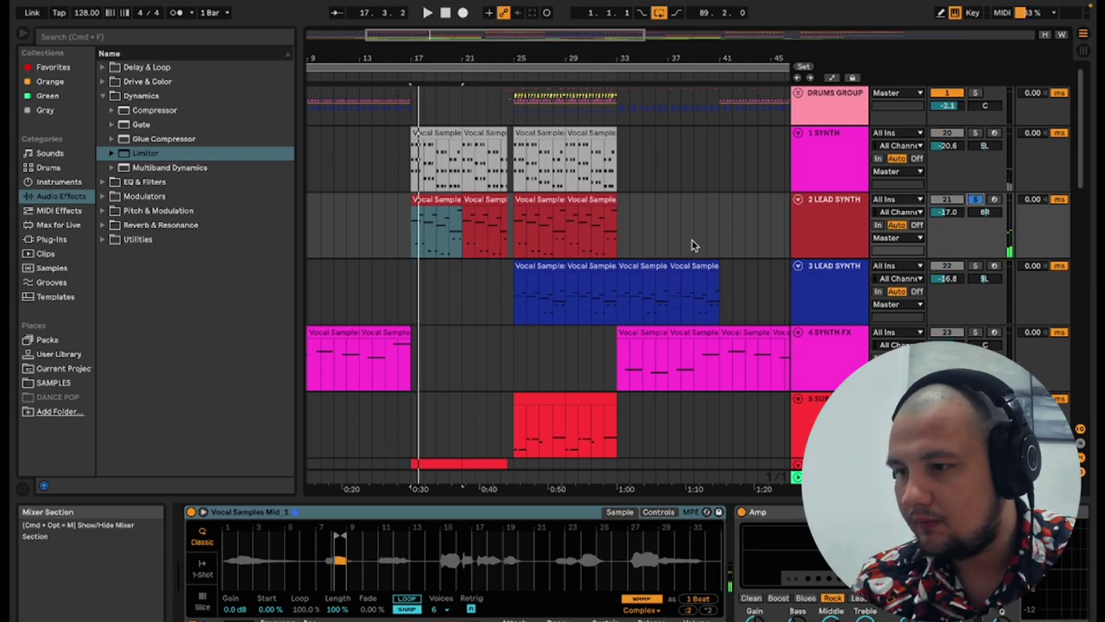
{"action": "left_click", "coordinate": [523, 203]}
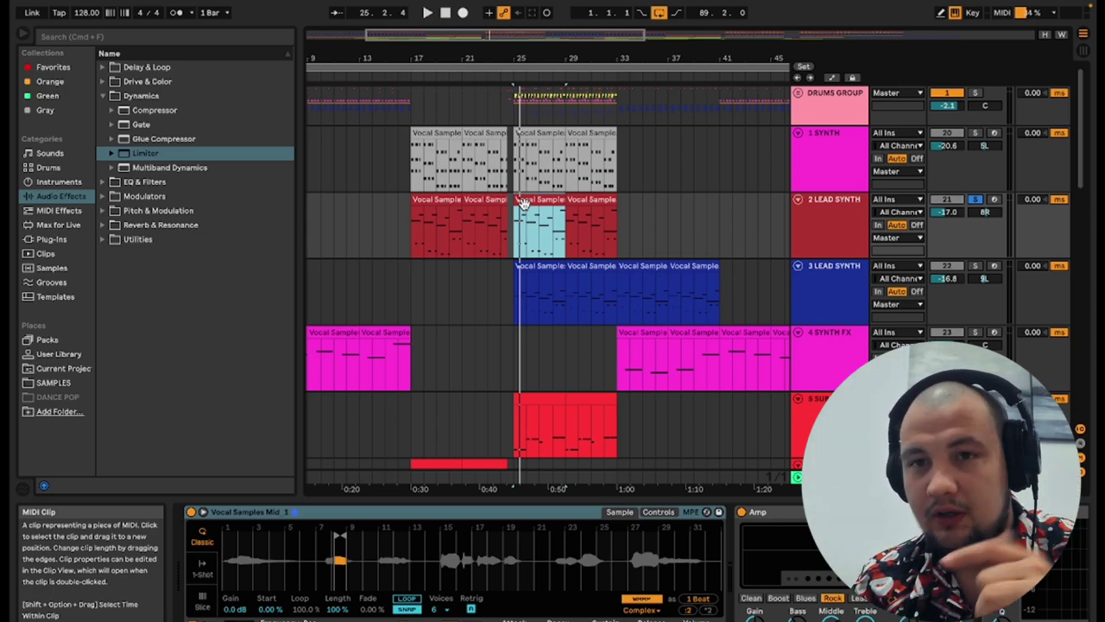
Step: Open the Drums folder of the Sample Pack inside NEW SAMPLES in the SAMPLES library
{"action": "left_click", "coordinate": [54, 382]}
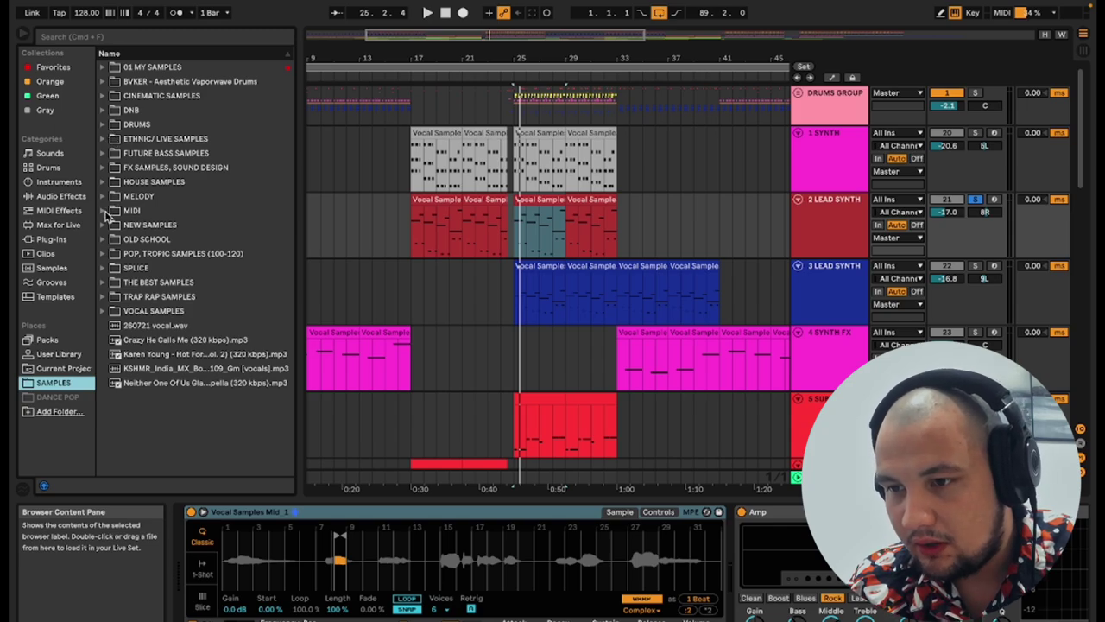
{"action": "left_click", "coordinate": [103, 224]}
{"action": "scroll", "coordinate": [138, 285], "scroll_direction": "down", "scroll_amount": 5}
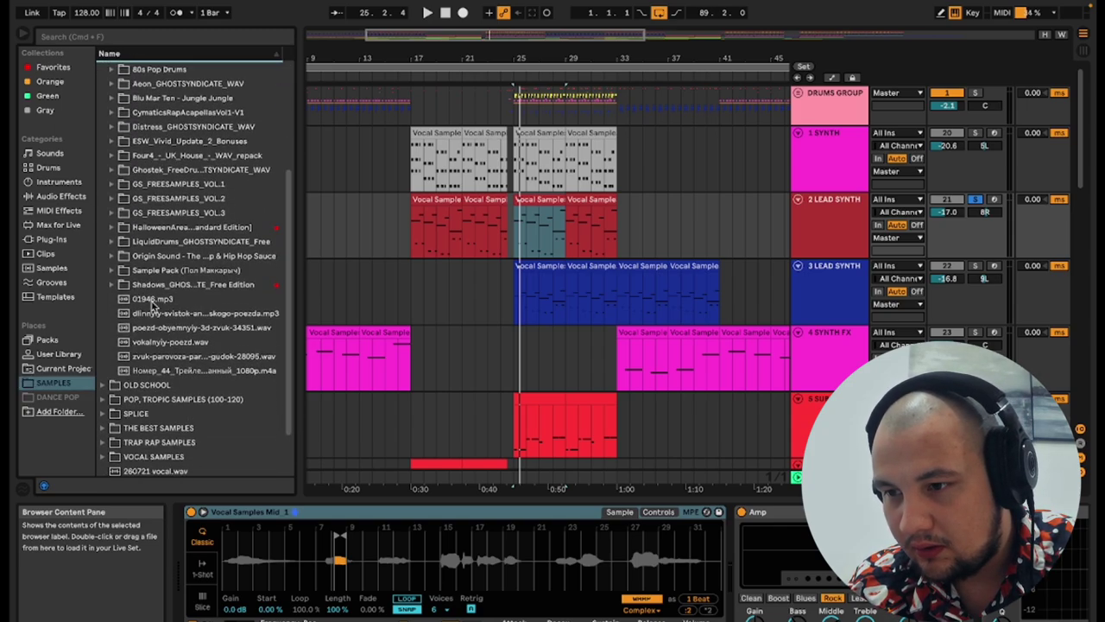
{"action": "left_click", "coordinate": [111, 271]}
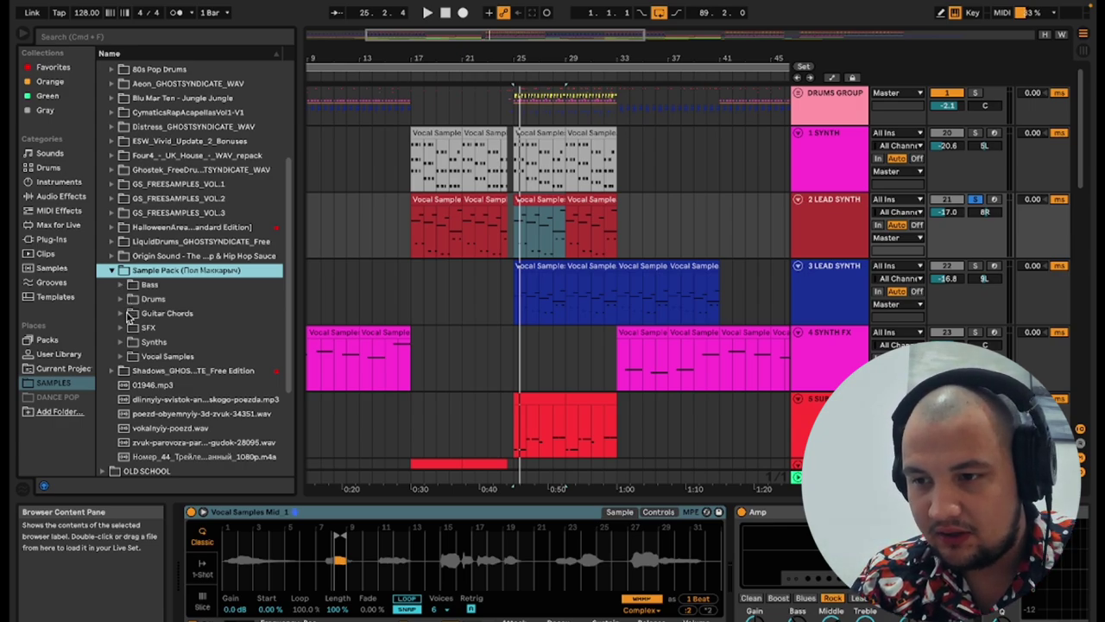
{"action": "left_click", "coordinate": [122, 299]}
Step: Preview the drum samples from Claps_1.wav to Fingers Perc 2_1.wav and collapse the Drums folder
{"action": "left_click", "coordinate": [158, 316]}
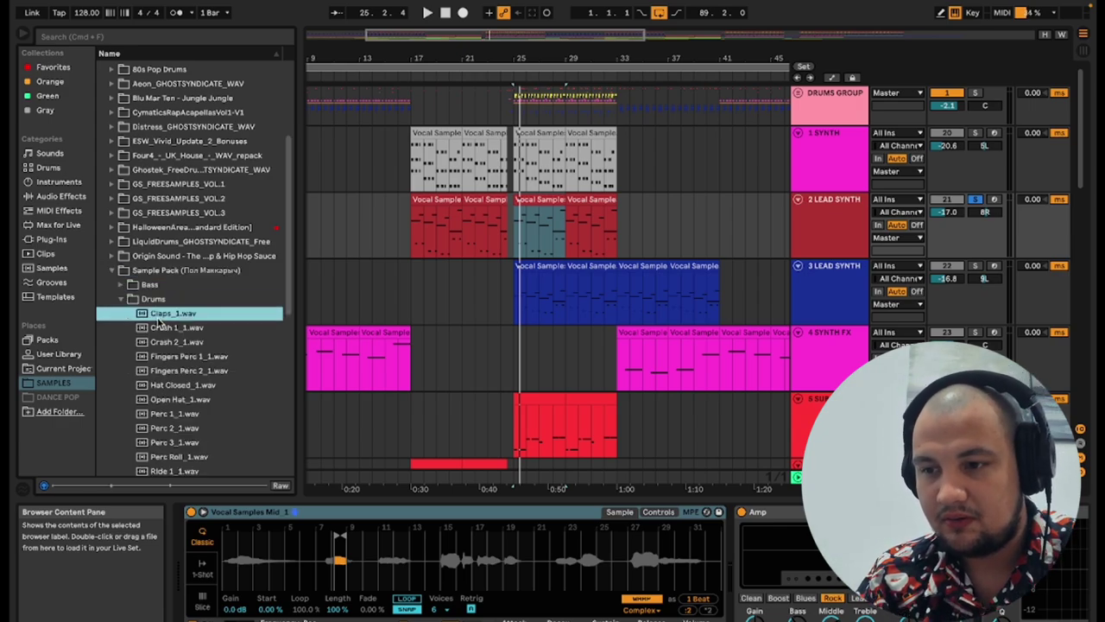
{"action": "left_click", "coordinate": [158, 325]}
{"action": "key", "text": "Down"}
{"action": "key", "text": "Down"}
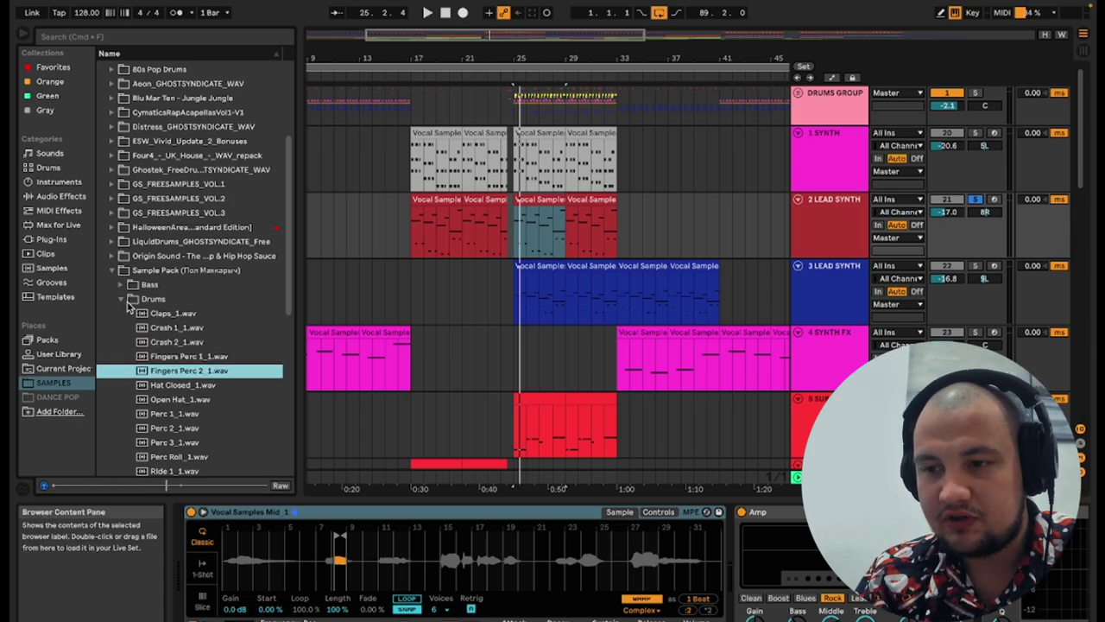
{"action": "left_click", "coordinate": [121, 300]}
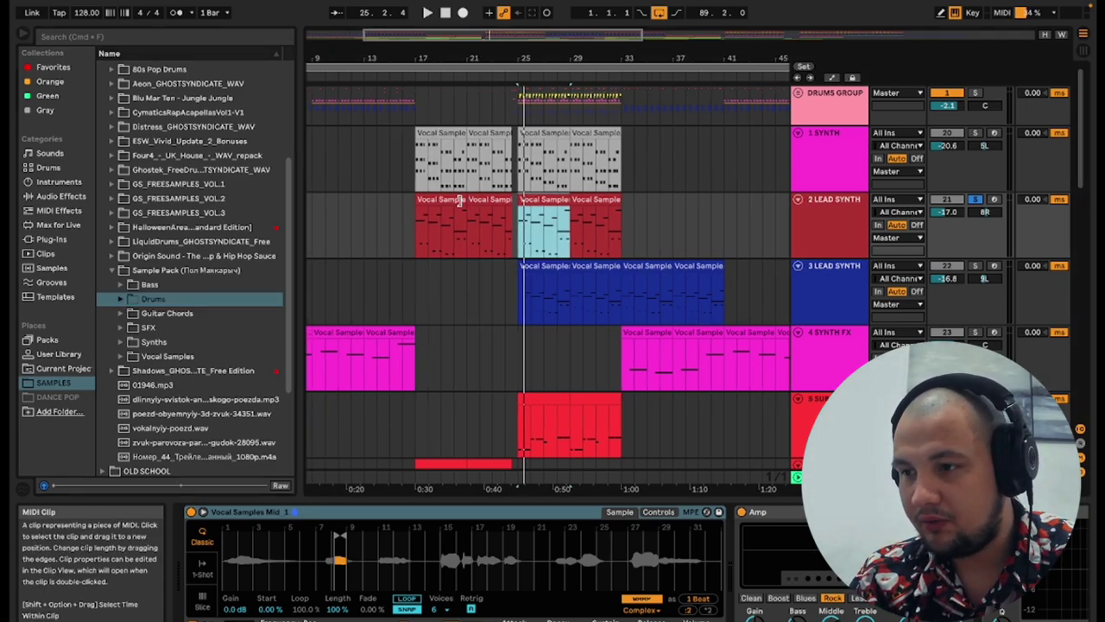
Step: Listen to the DRUMS GROUP and the 2 LEAD SYNTH track from bar 25, each soloed on its own
{"action": "left_click", "coordinate": [521, 105]}
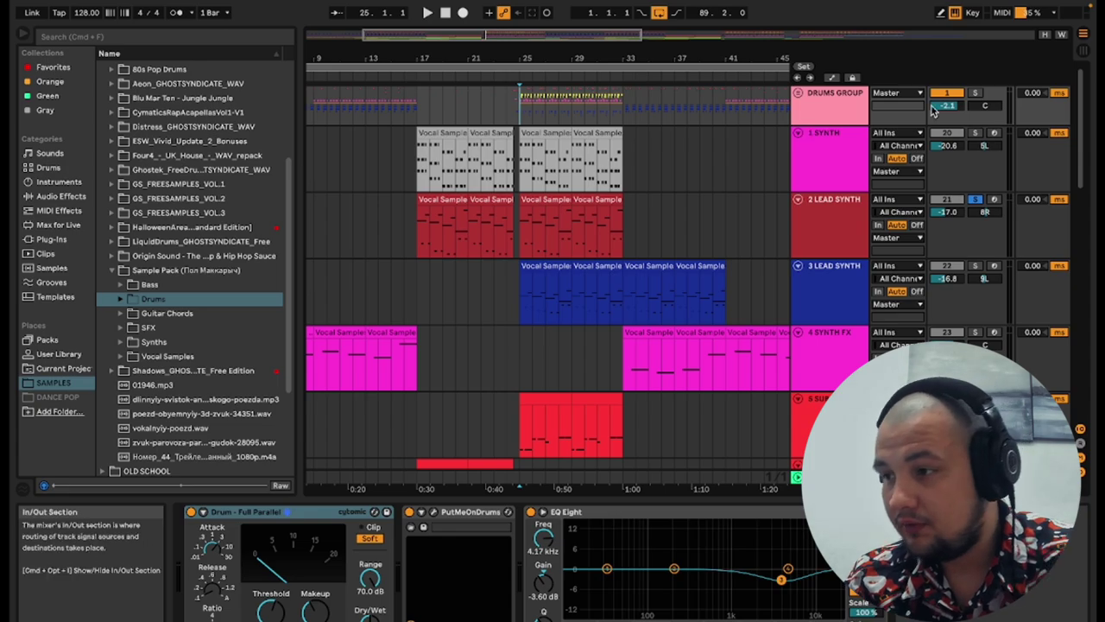
{"action": "key", "text": "space"}
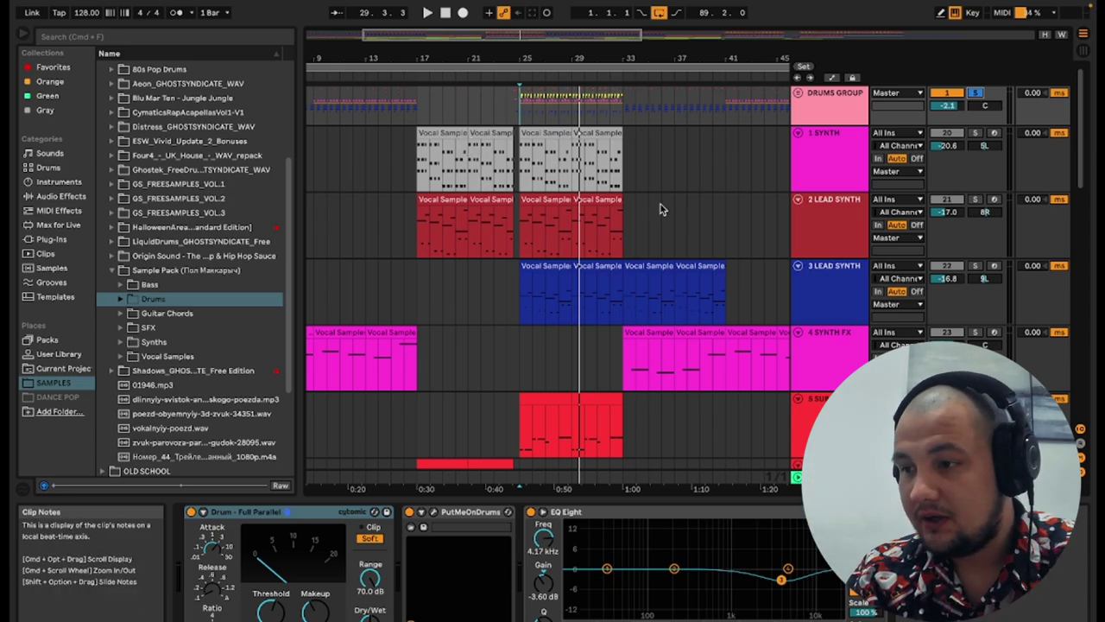
{"action": "left_click", "coordinate": [530, 200]}
{"action": "left_click", "coordinate": [974, 201]}
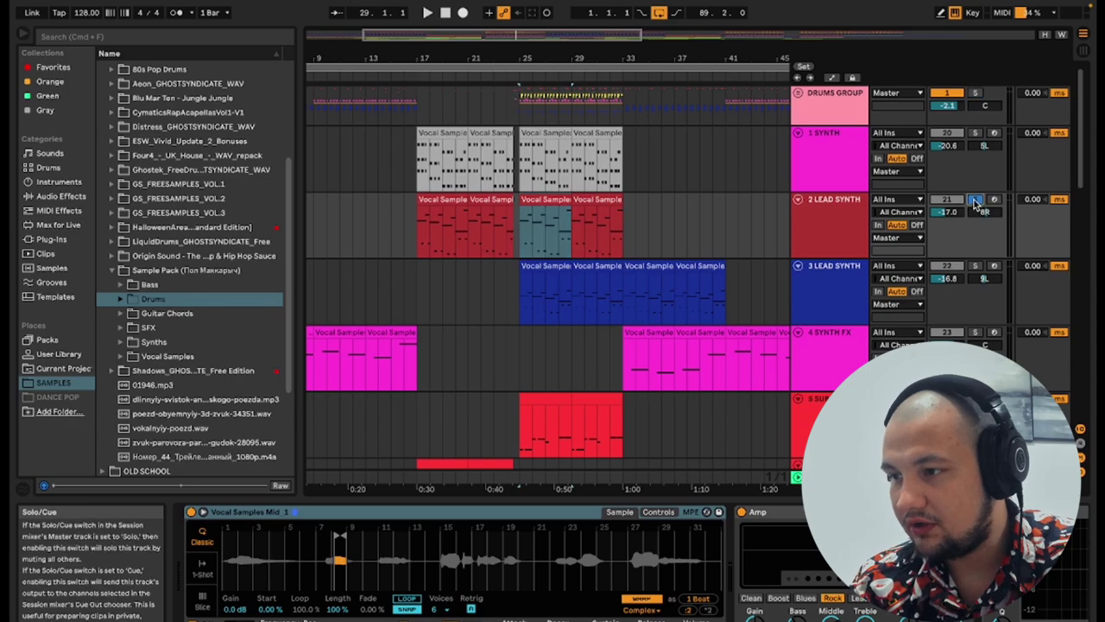
{"action": "key", "text": "space"}
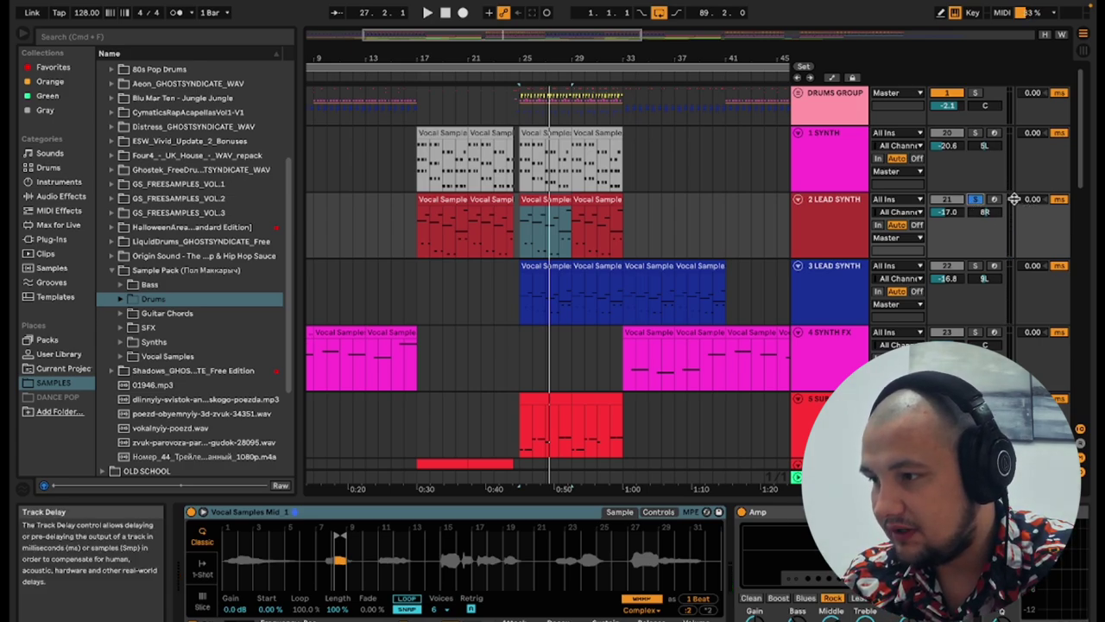
Step: Arm the 2 LEAD SYNTH track and preview Vocal Samples Mid_1.wav from the pack's Vocal Samples folder
{"action": "left_click", "coordinate": [995, 199]}
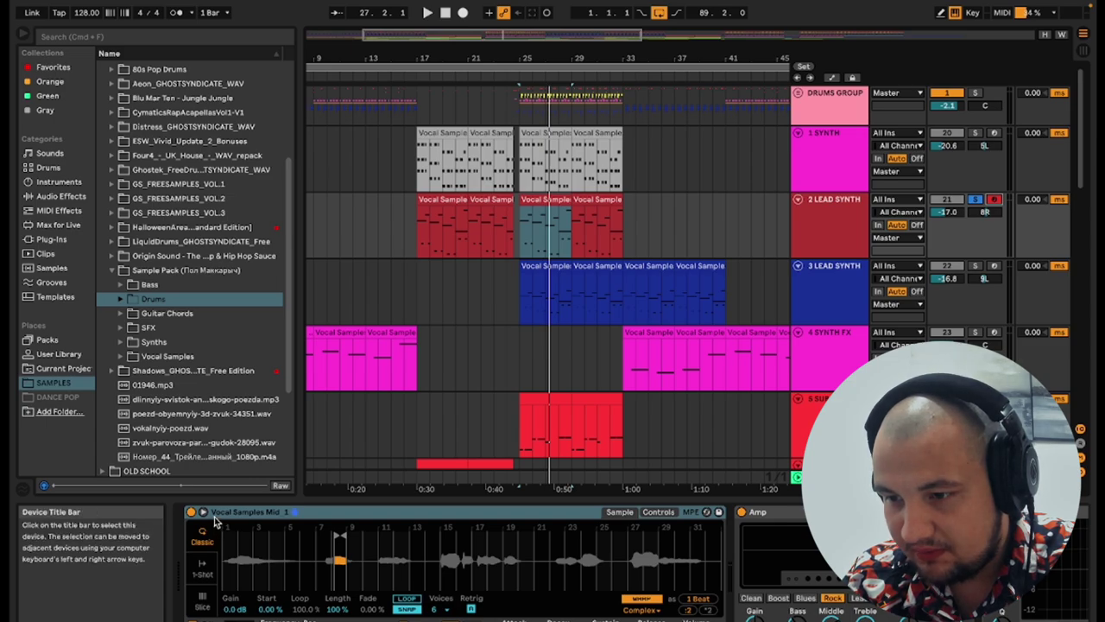
{"action": "left_click", "coordinate": [124, 354]}
{"action": "left_click", "coordinate": [172, 398]}
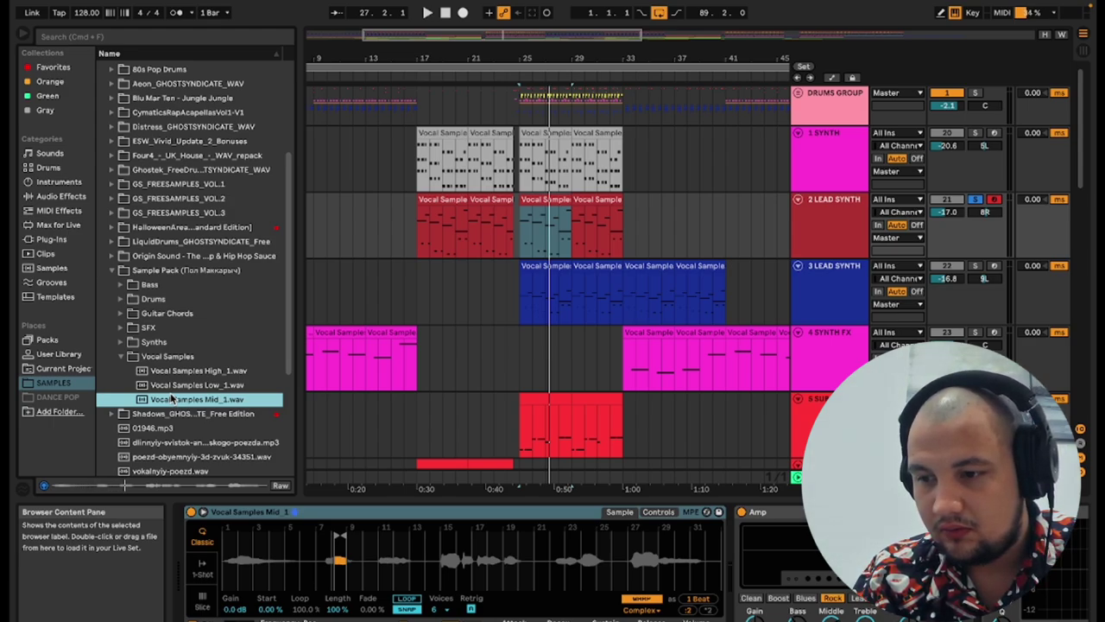
{"action": "left_click", "coordinate": [122, 357]}
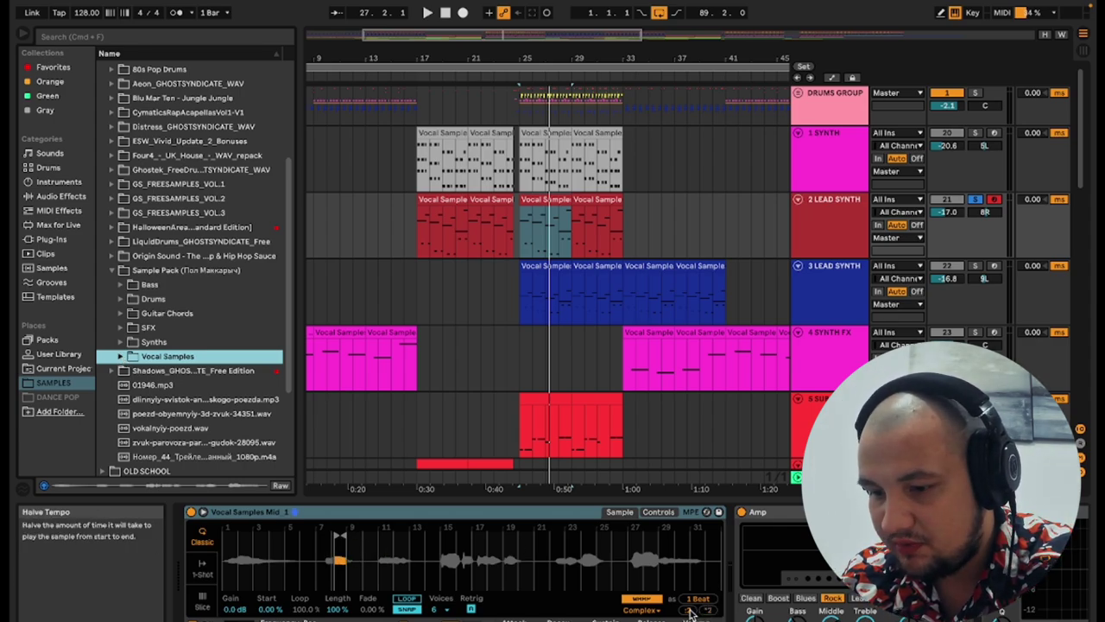
Step: Halve the warp tempo of the 2 LEAD SYNTH vocal sample and bypass the track's Amp and Auto Pan effects
{"action": "left_click", "coordinate": [691, 610]}
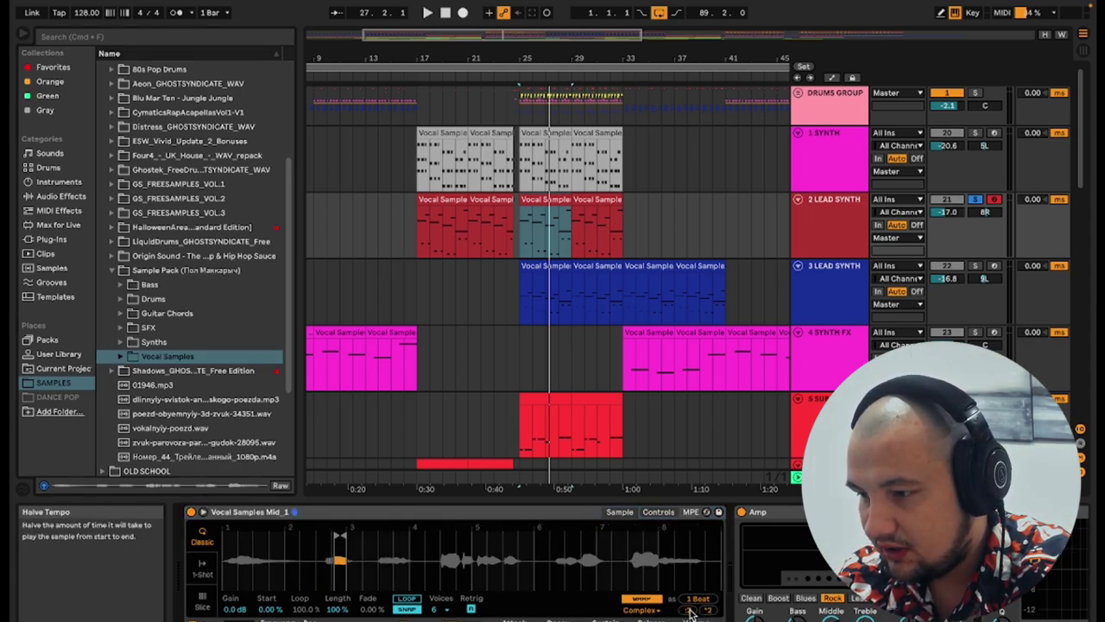
{"action": "left_click", "coordinate": [803, 549]}
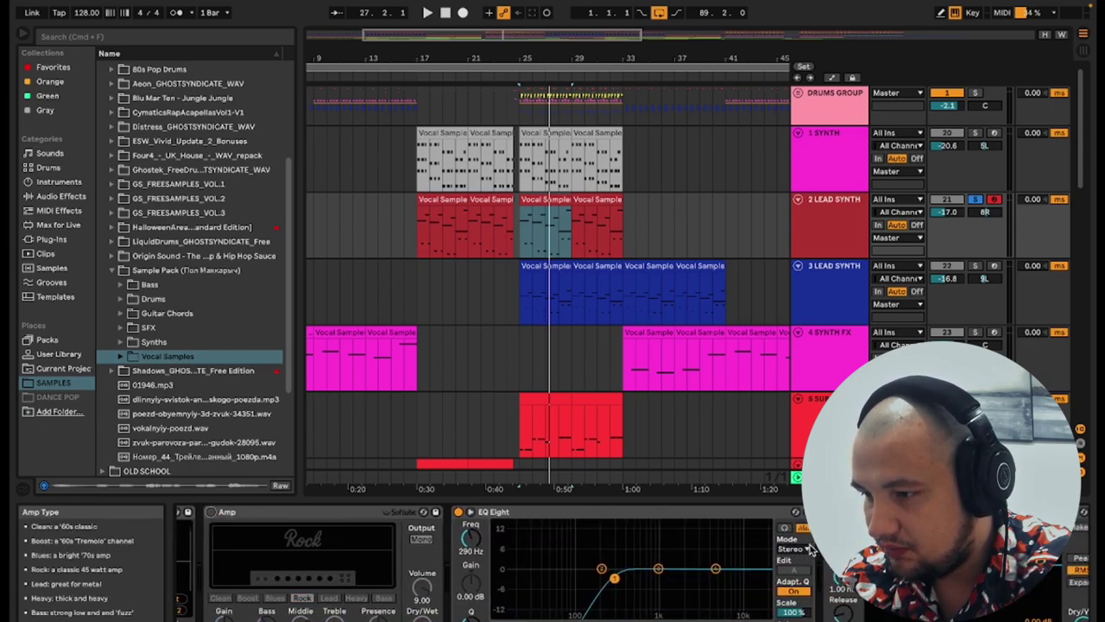
{"action": "scroll", "coordinate": [809, 549], "scroll_direction": "down", "scroll_amount": 3}
{"action": "scroll", "coordinate": [728, 515], "scroll_direction": "down", "scroll_amount": 3}
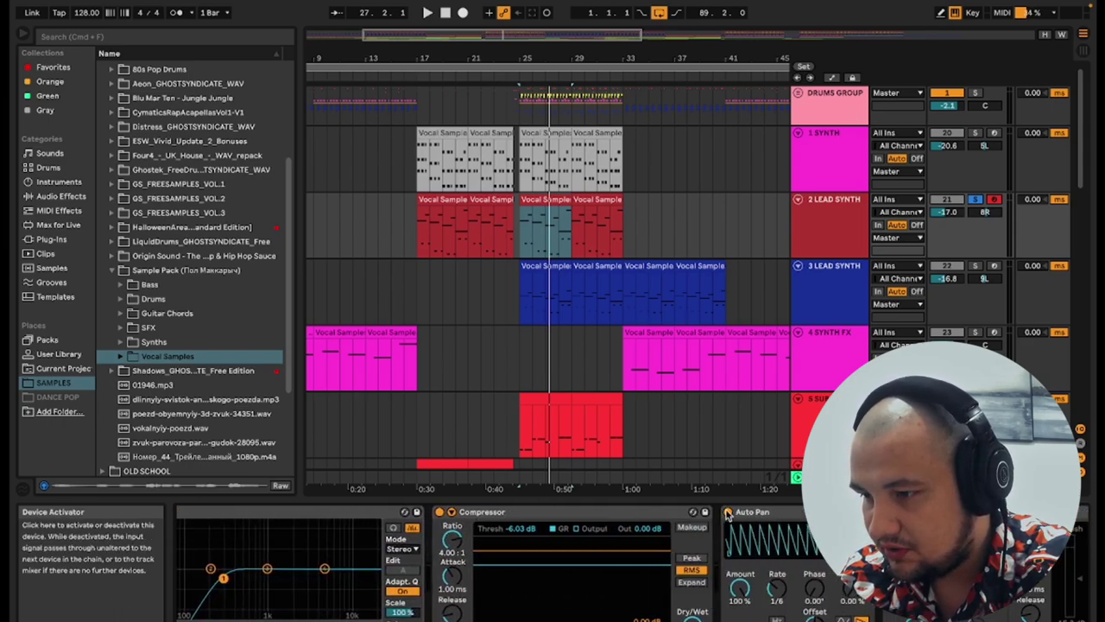
{"action": "scroll", "coordinate": [646, 557], "scroll_direction": "up", "scroll_amount": 5}
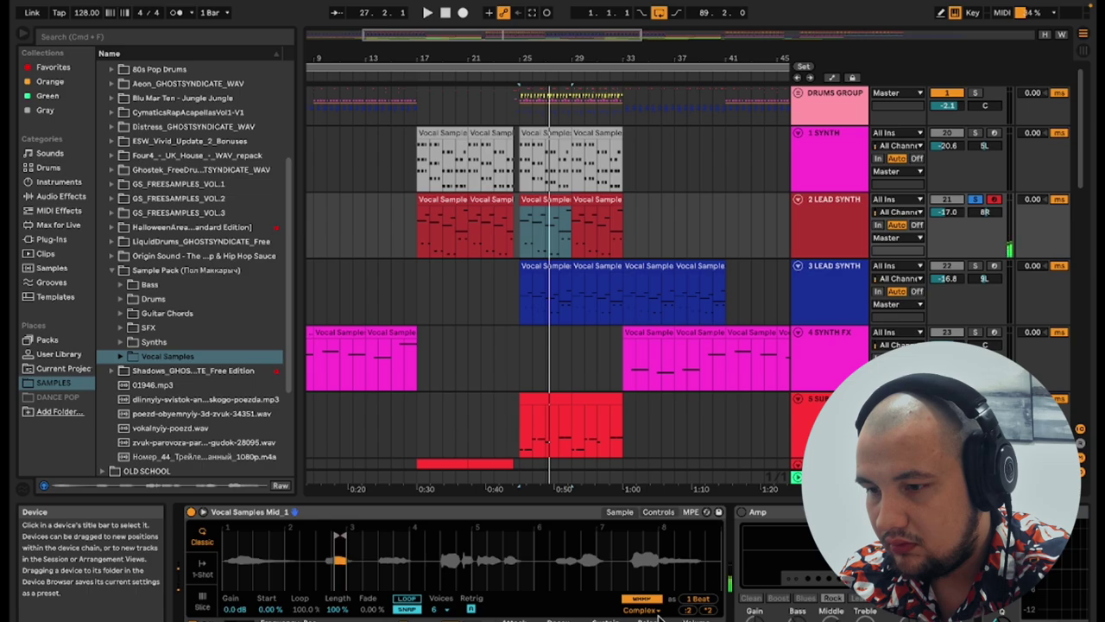
Step: Double the warp tempo of the 2 LEAD SYNTH vocal sample and reactivate the Amp and Auto Pan effects
{"action": "left_click", "coordinate": [712, 610]}
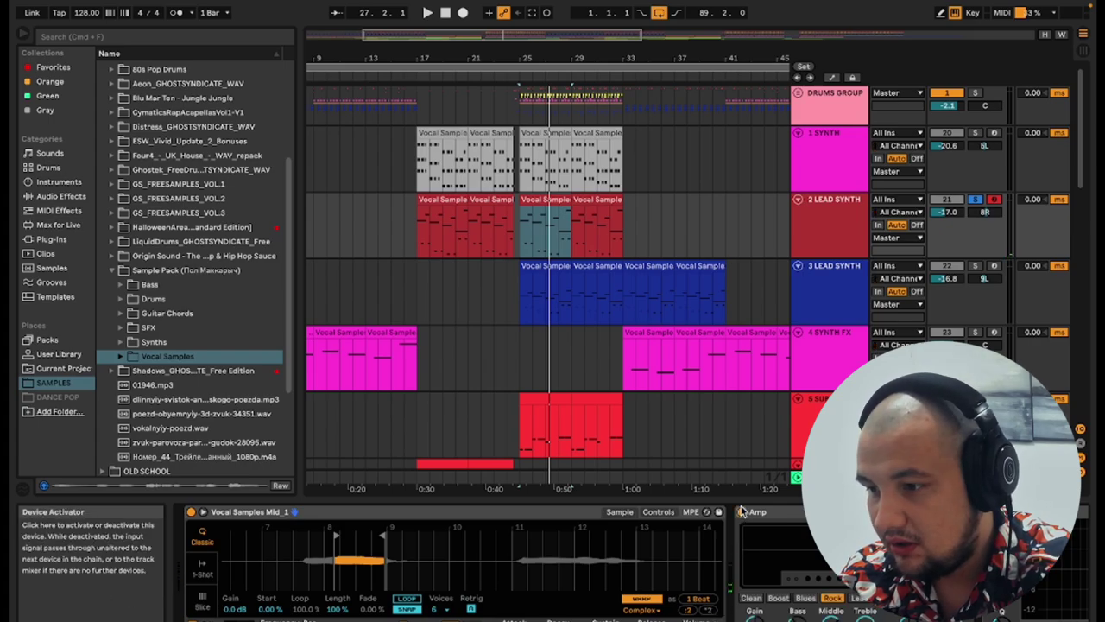
{"action": "left_click", "coordinate": [778, 544]}
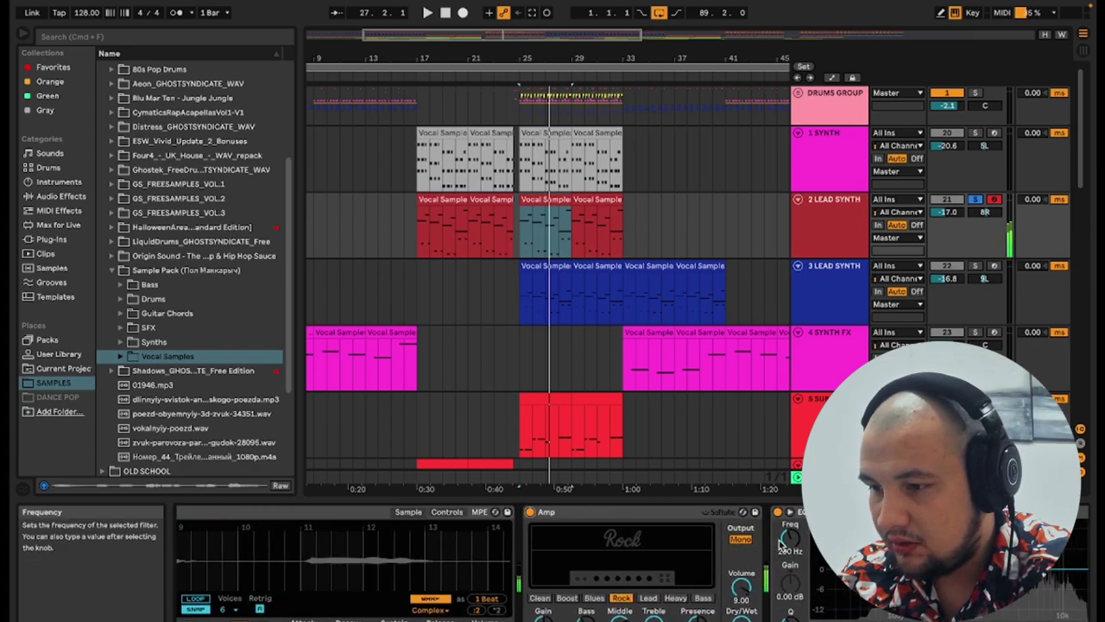
{"action": "scroll", "coordinate": [752, 543], "scroll_direction": "right", "scroll_amount": 10}
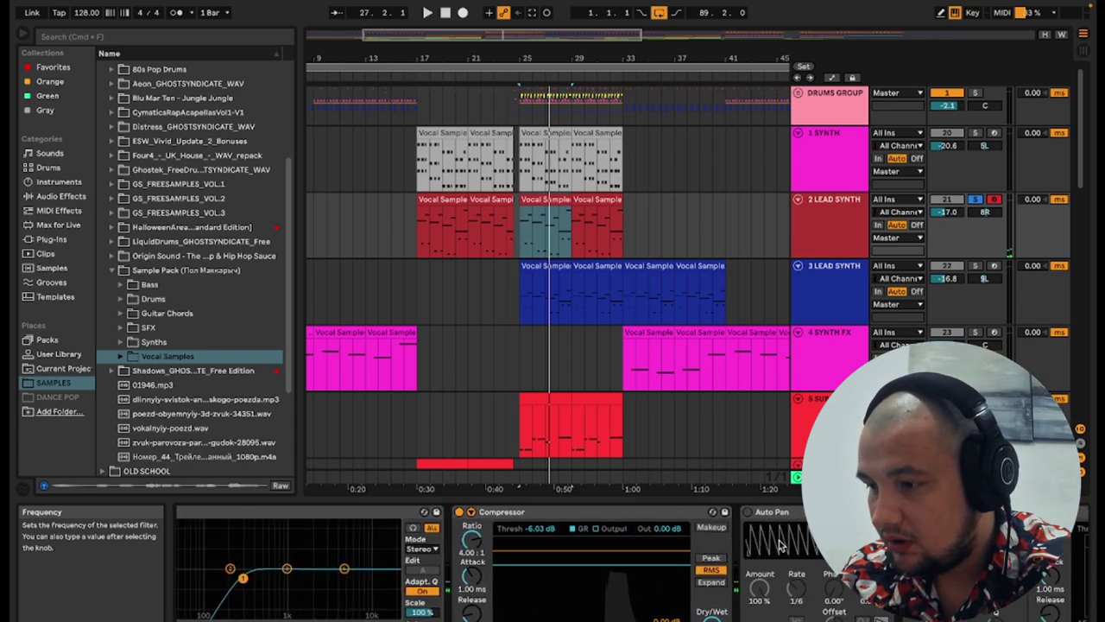
{"action": "left_click", "coordinate": [719, 513]}
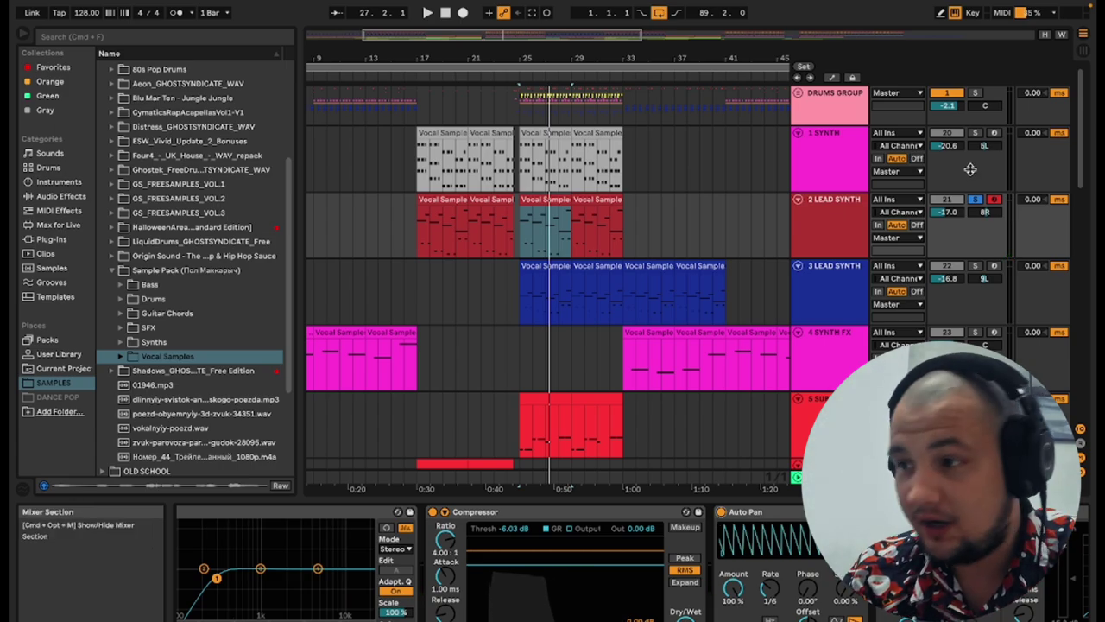
Step: Listen to the 1 SYNTH clip from bar 25 in solo, look through its effect chain and bypass the Amp
{"action": "left_click", "coordinate": [532, 130]}
{"action": "key", "text": "space"}
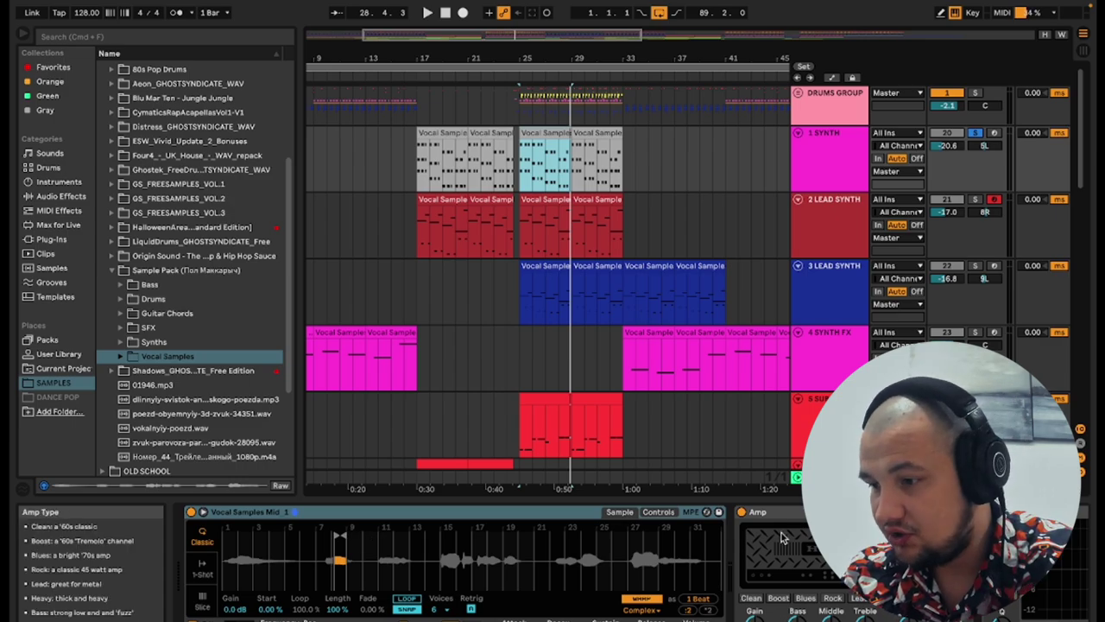
{"action": "scroll", "coordinate": [740, 515], "scroll_direction": "right", "scroll_amount": 10}
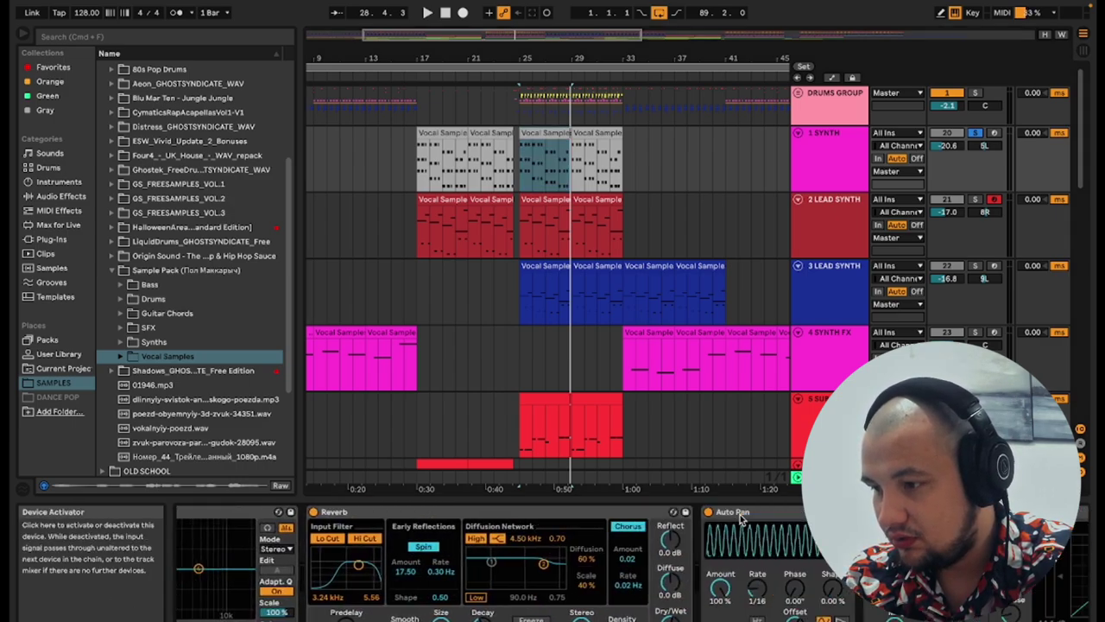
{"action": "scroll", "coordinate": [537, 592], "scroll_direction": "left", "scroll_amount": 10}
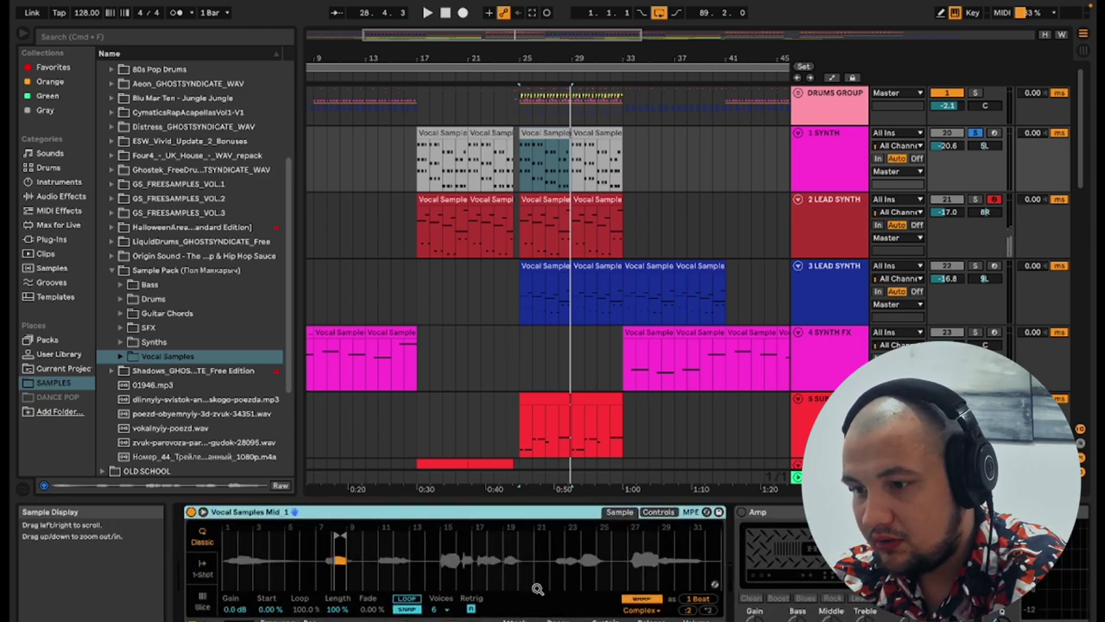
Step: Arm the 1 SYNTH track, reactivate its Amp effect, and take the track out of solo
{"action": "left_click", "coordinate": [995, 134]}
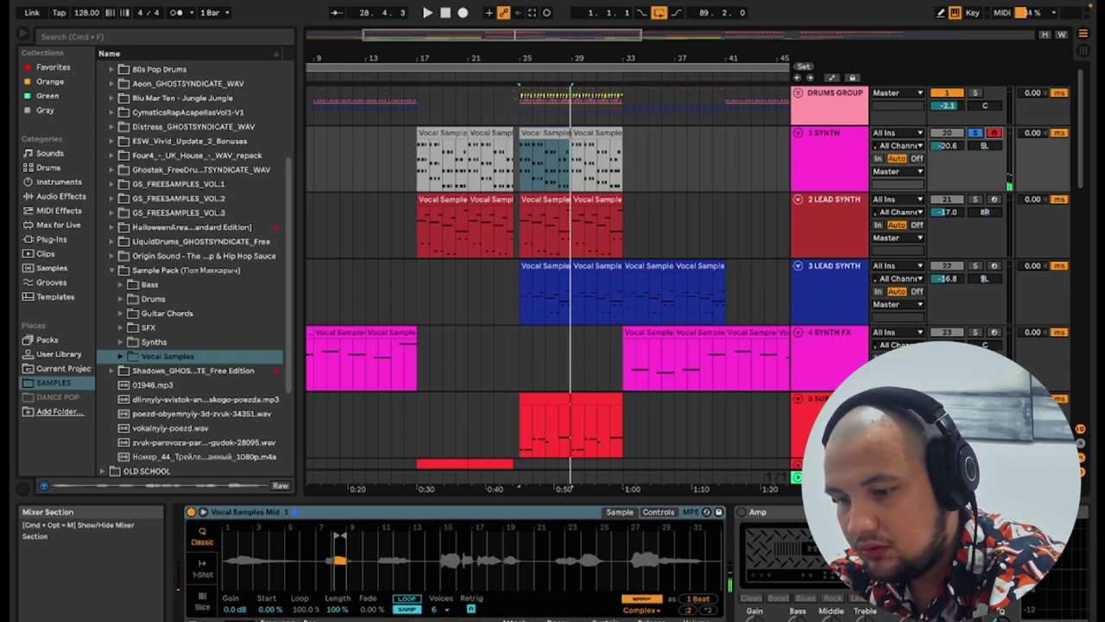
{"action": "left_click", "coordinate": [740, 512]}
{"action": "scroll", "coordinate": [740, 512], "scroll_direction": "down", "scroll_amount": 5}
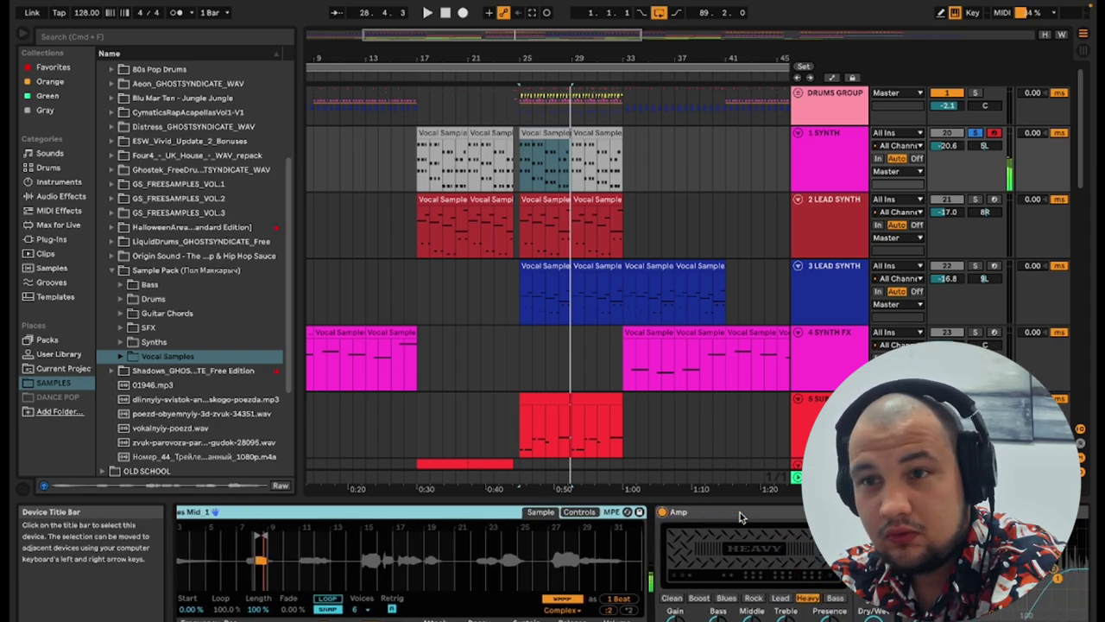
{"action": "scroll", "coordinate": [740, 511], "scroll_direction": "down", "scroll_amount": 3}
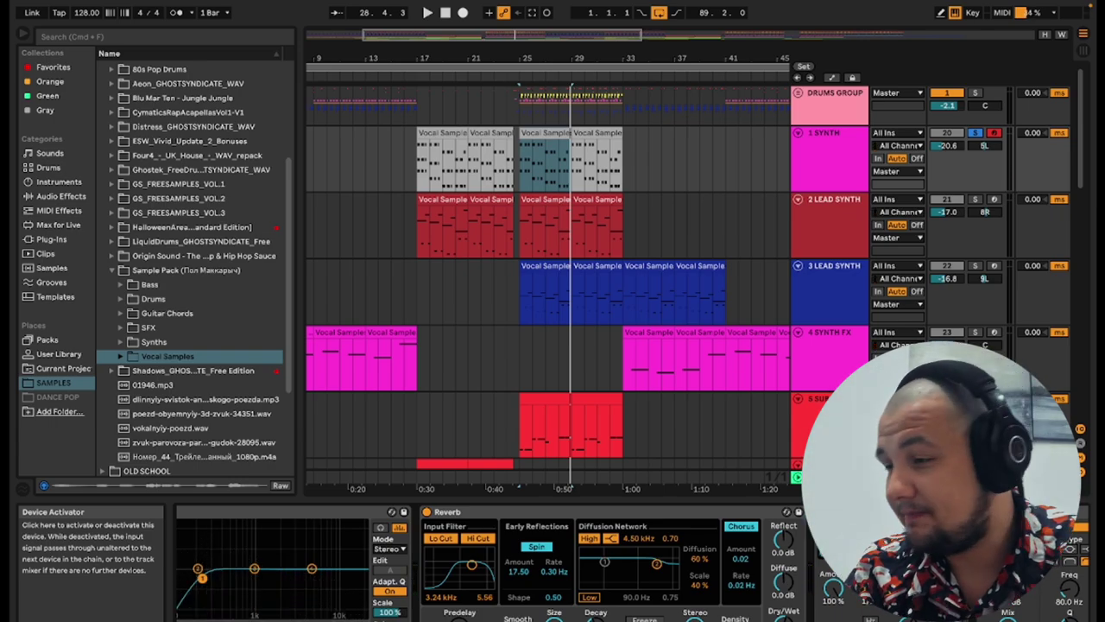
{"action": "left_click", "coordinate": [975, 132]}
Step: Listen to the 9 MAIN VOCAL track in solo from bar 9, and end the solo
{"action": "scroll", "coordinate": [941, 176], "scroll_direction": "down", "scroll_amount": 10}
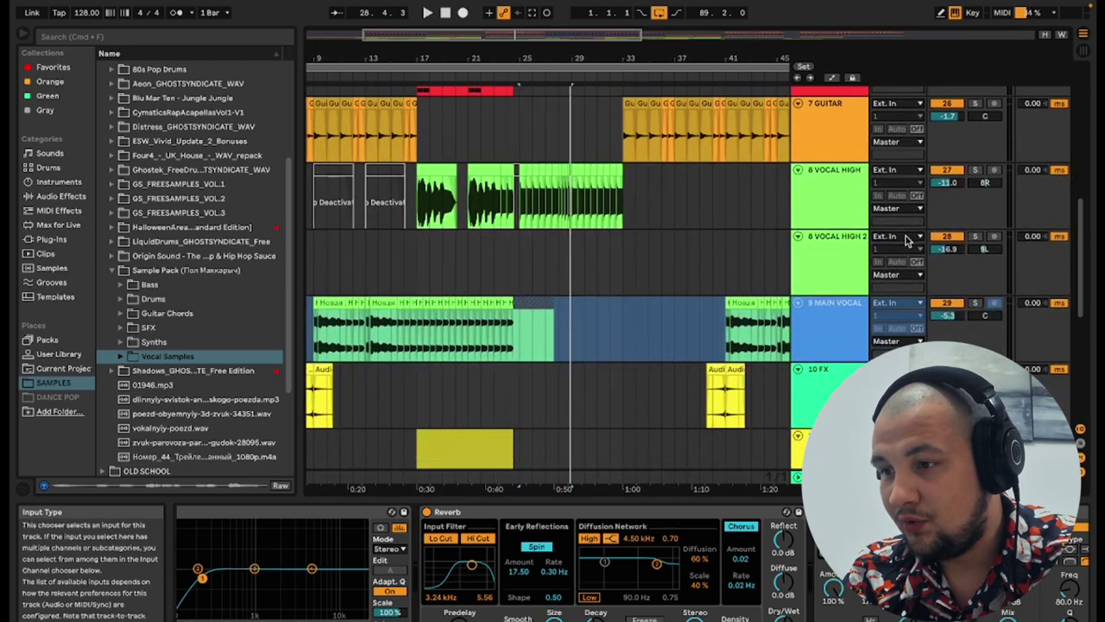
{"action": "left_click", "coordinate": [315, 158]}
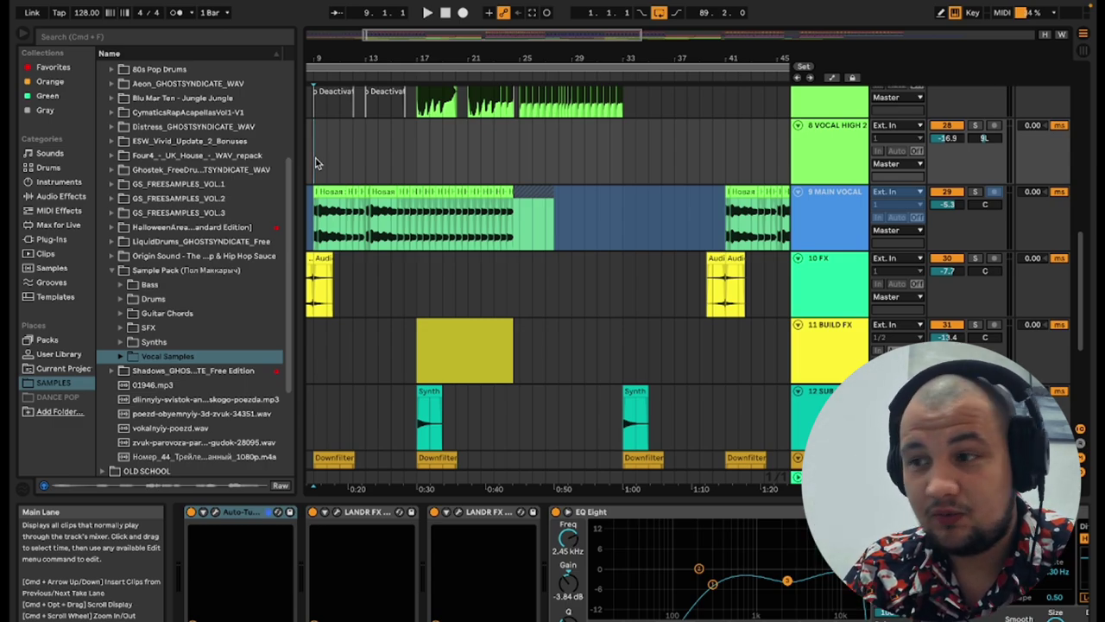
{"action": "left_click", "coordinate": [978, 193]}
{"action": "key", "text": "space"}
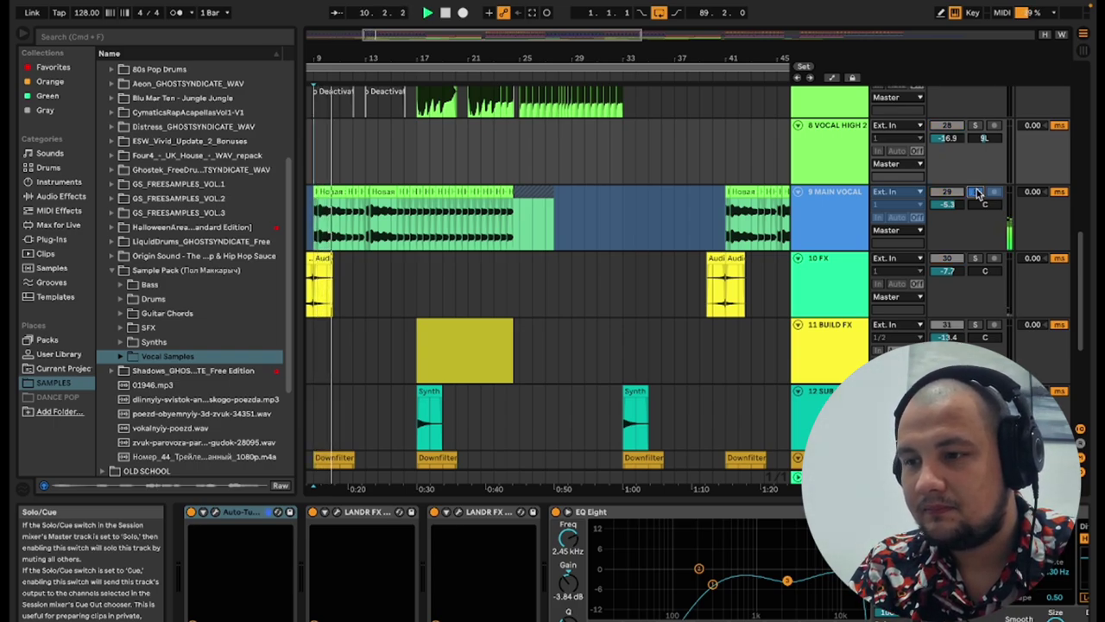
{"action": "left_click", "coordinate": [978, 193]}
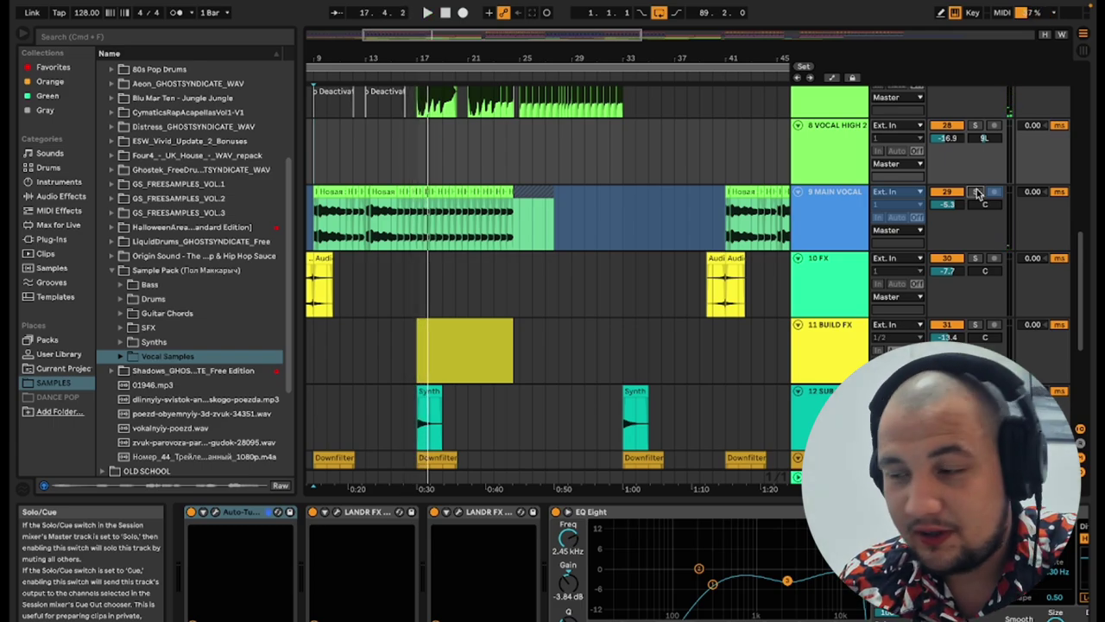
Step: Listen to the 5 SUB clip in solo from bar 25
{"action": "scroll", "coordinate": [613, 168], "scroll_direction": "up", "scroll_amount": 10}
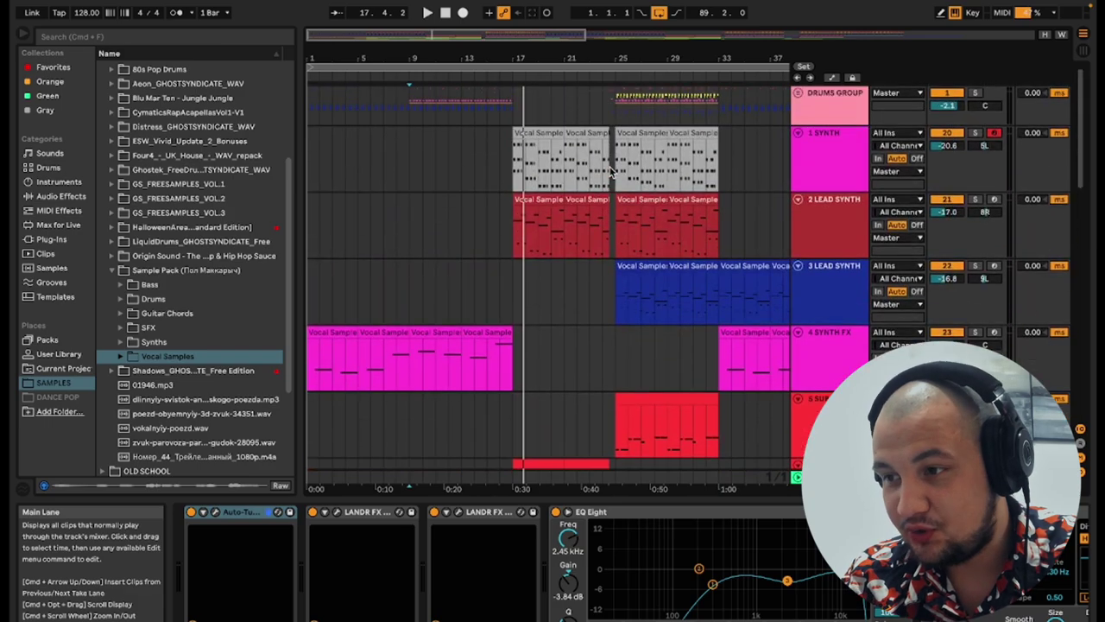
{"action": "scroll", "coordinate": [610, 170], "scroll_direction": "down", "scroll_amount": 6}
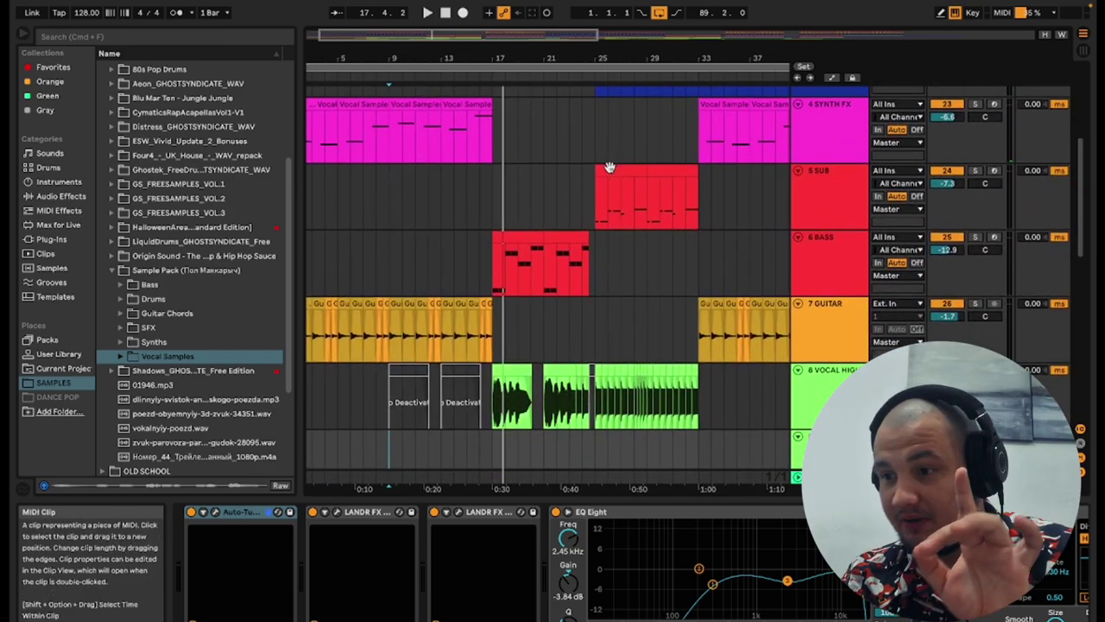
{"action": "left_click", "coordinate": [524, 235]}
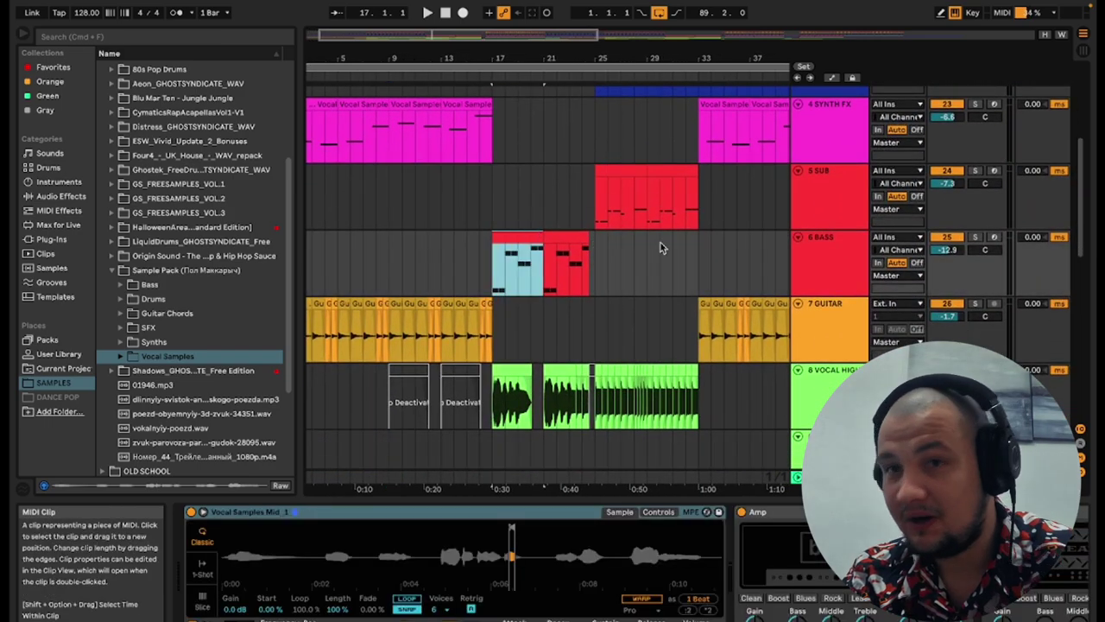
{"action": "left_click", "coordinate": [632, 181]}
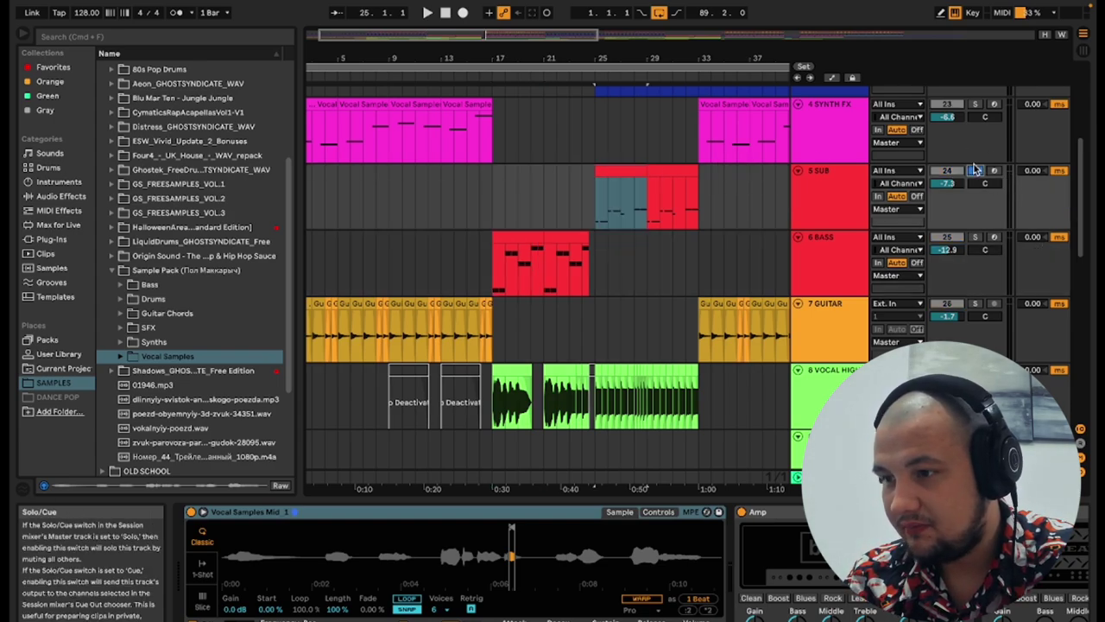
{"action": "key", "text": "space"}
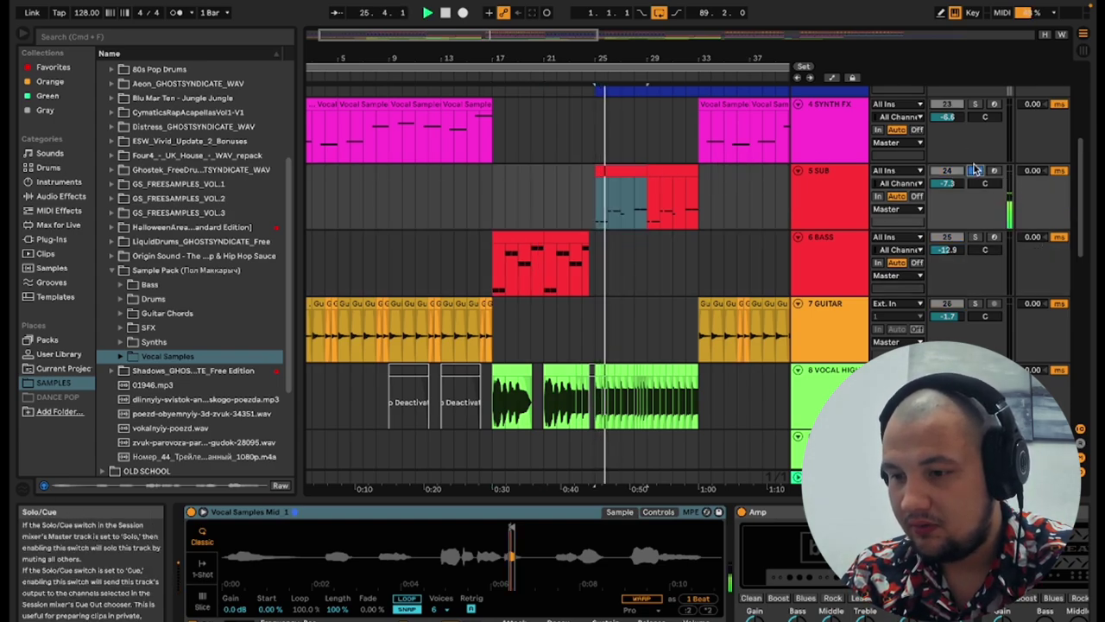
{"action": "key", "text": "space"}
Step: Arm the soloed 5 SUB track and review its effect chain from the vocal sampler through the EQ Eight
{"action": "left_click", "coordinate": [975, 170]}
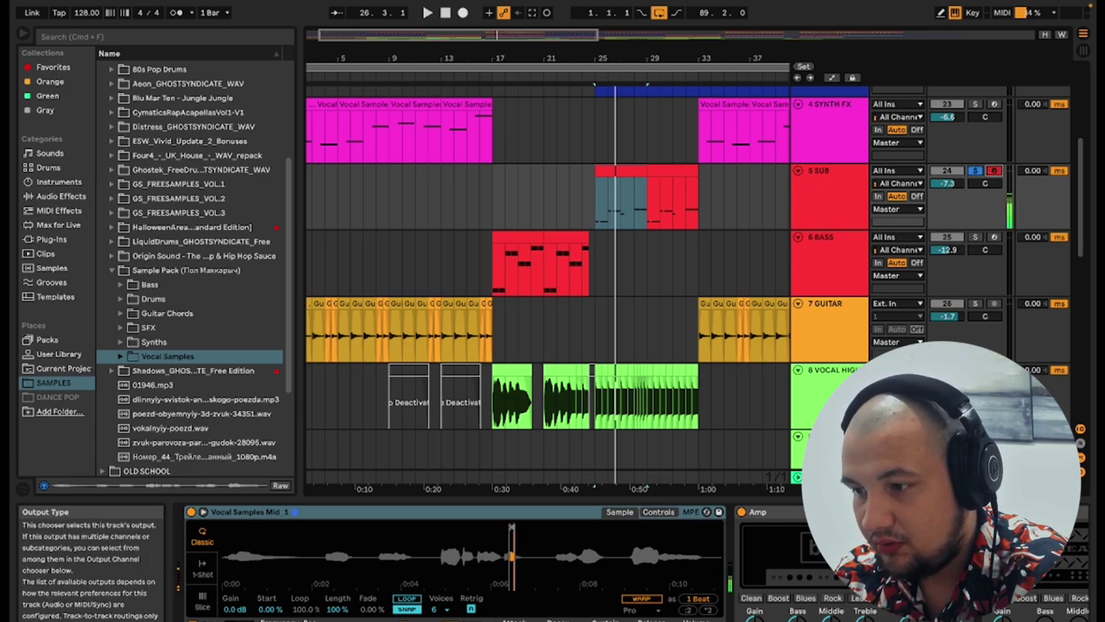
{"action": "scroll", "coordinate": [833, 594], "scroll_direction": "right", "scroll_amount": 5}
{"action": "scroll", "coordinate": [833, 594], "scroll_direction": "right", "scroll_amount": 3}
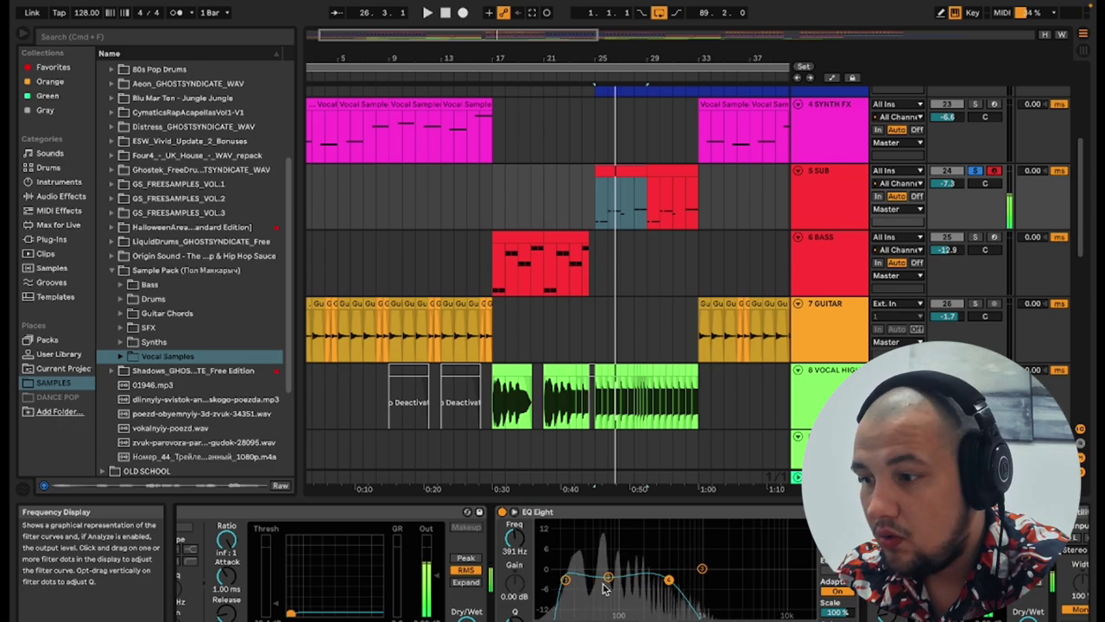
{"action": "scroll", "coordinate": [604, 587], "scroll_direction": "left", "scroll_amount": 6}
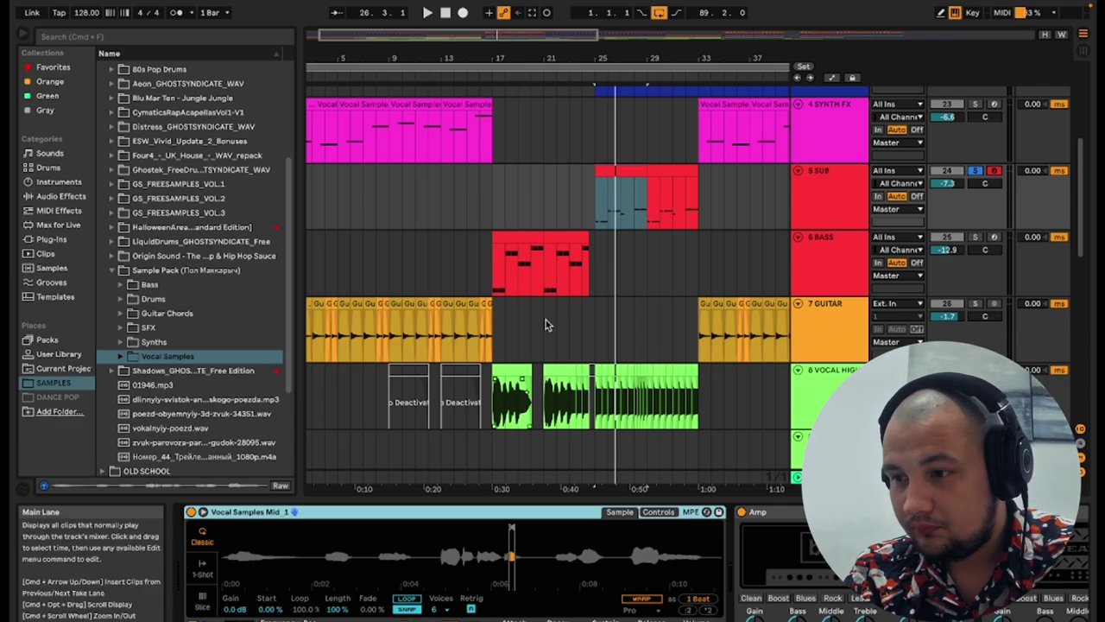
{"action": "scroll", "coordinate": [546, 325], "scroll_direction": "up", "scroll_amount": 3}
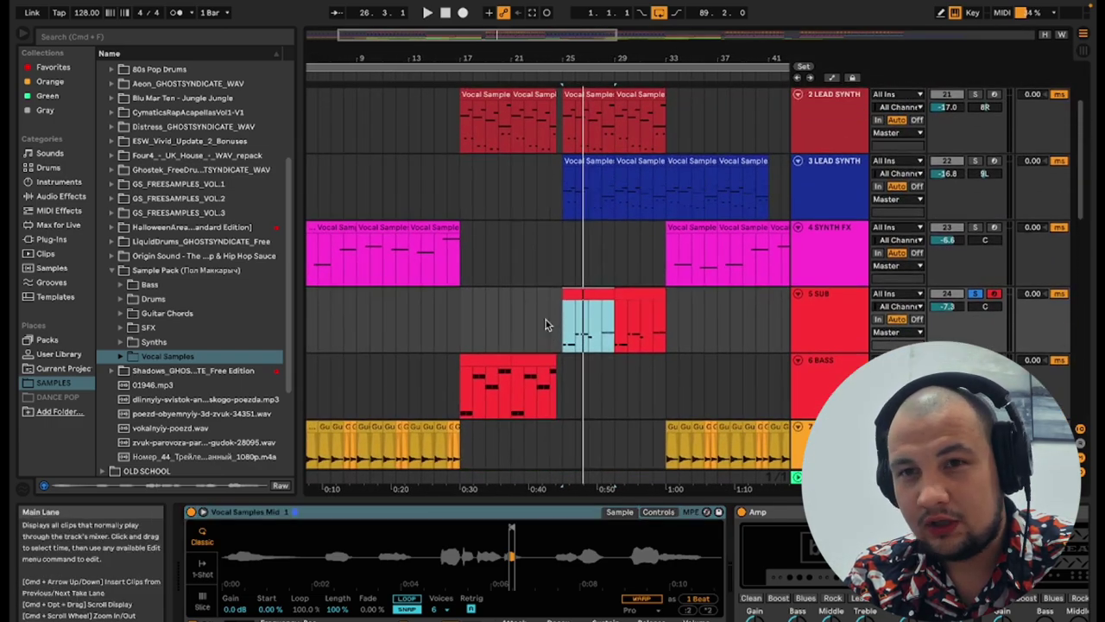